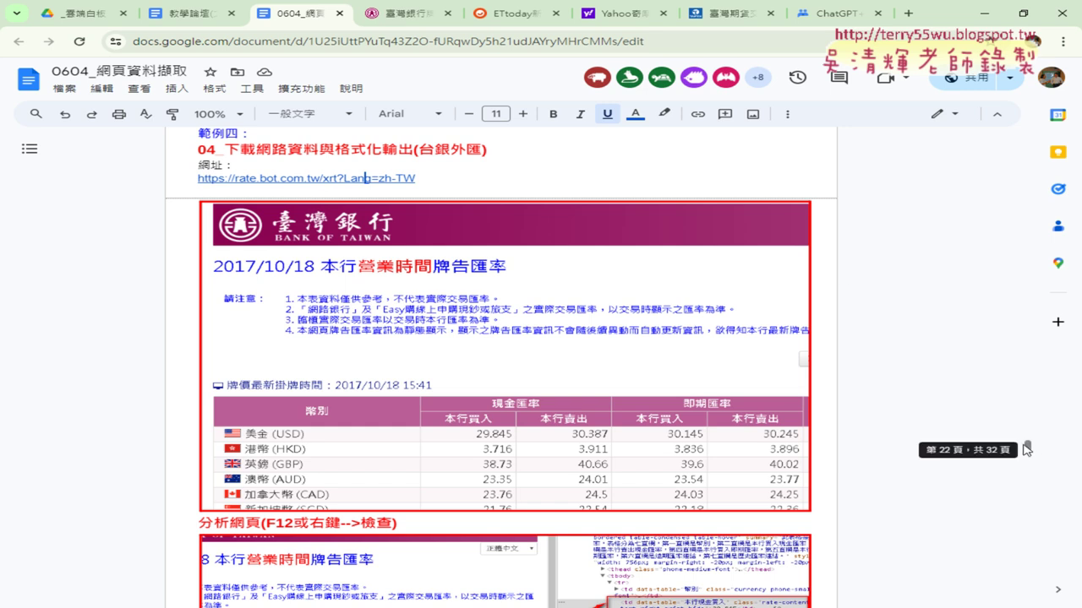
Scroll through the Bank of Taiwan exchange-rate table, then return to the _雲端白板 Drive folder
{"action": "left_click", "coordinate": [405, 13]}
{"action": "scroll", "coordinate": [475, 309], "scroll_direction": "down", "scroll_amount": 2}
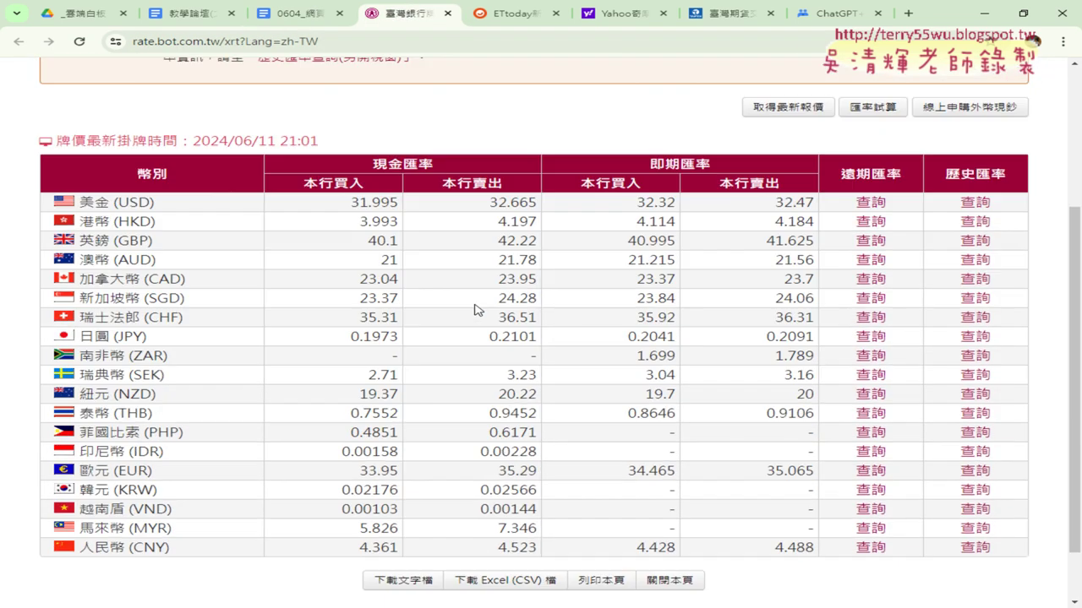
{"action": "scroll", "coordinate": [475, 309], "scroll_direction": "down", "scroll_amount": 1}
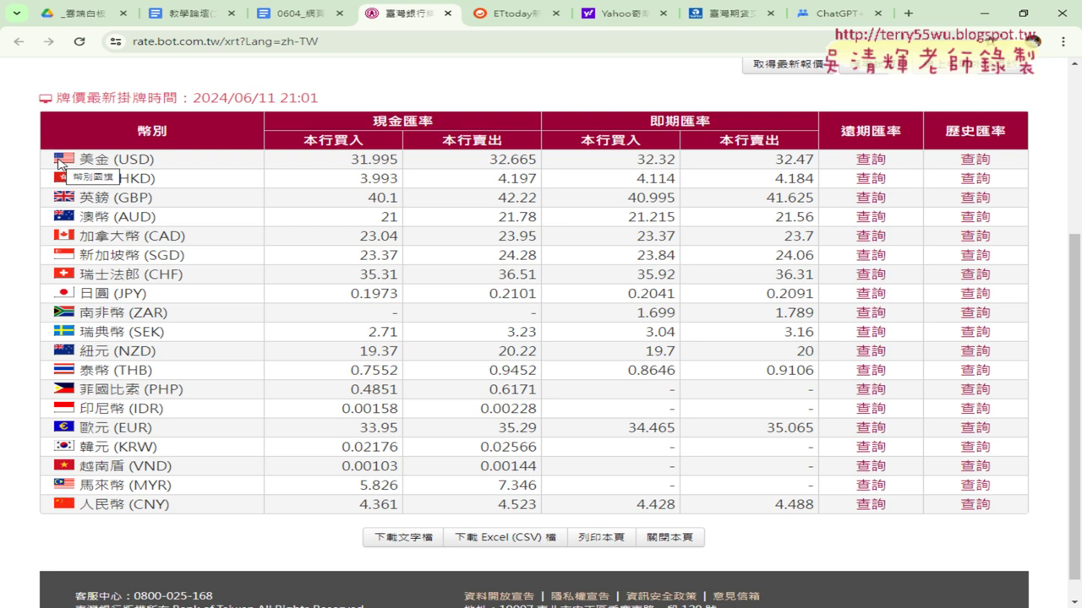
{"action": "left_click", "coordinate": [78, 14]}
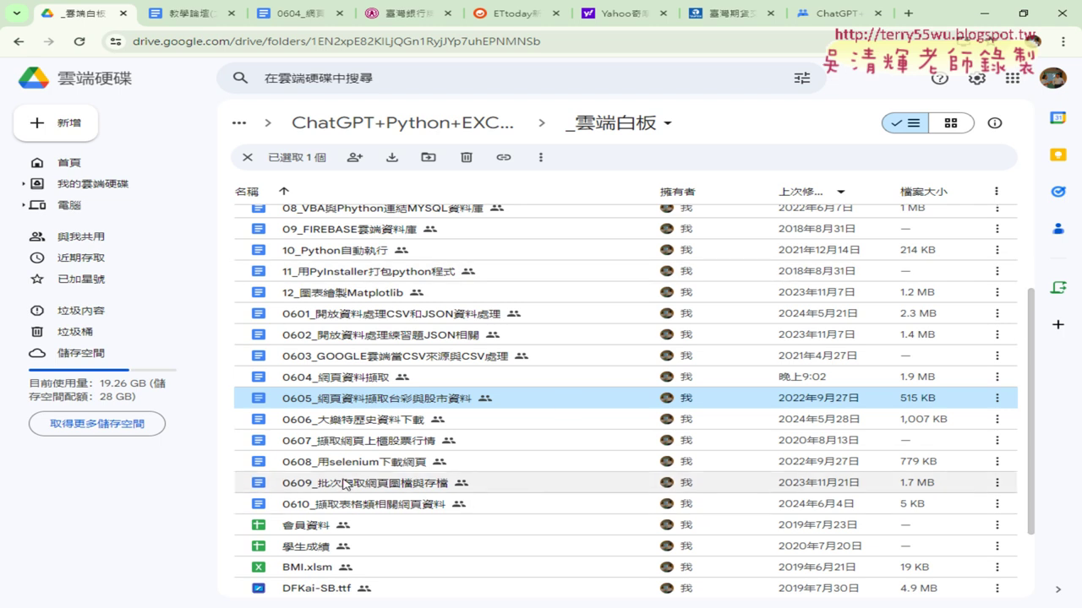
Select the 0609 notes file, then browse the 0604 web data scraping notes
{"action": "left_click", "coordinate": [366, 488]}
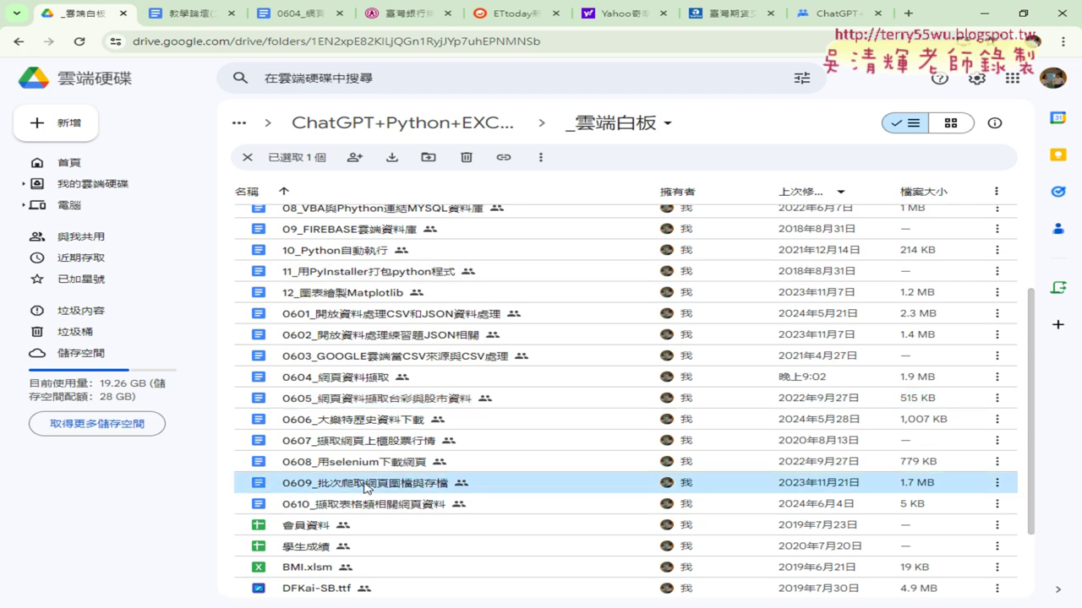
{"action": "left_click", "coordinate": [296, 14]}
{"action": "scroll", "coordinate": [575, 237], "scroll_direction": "down", "scroll_amount": 1}
{"action": "scroll", "coordinate": [574, 236], "scroll_direction": "down", "scroll_amount": 5}
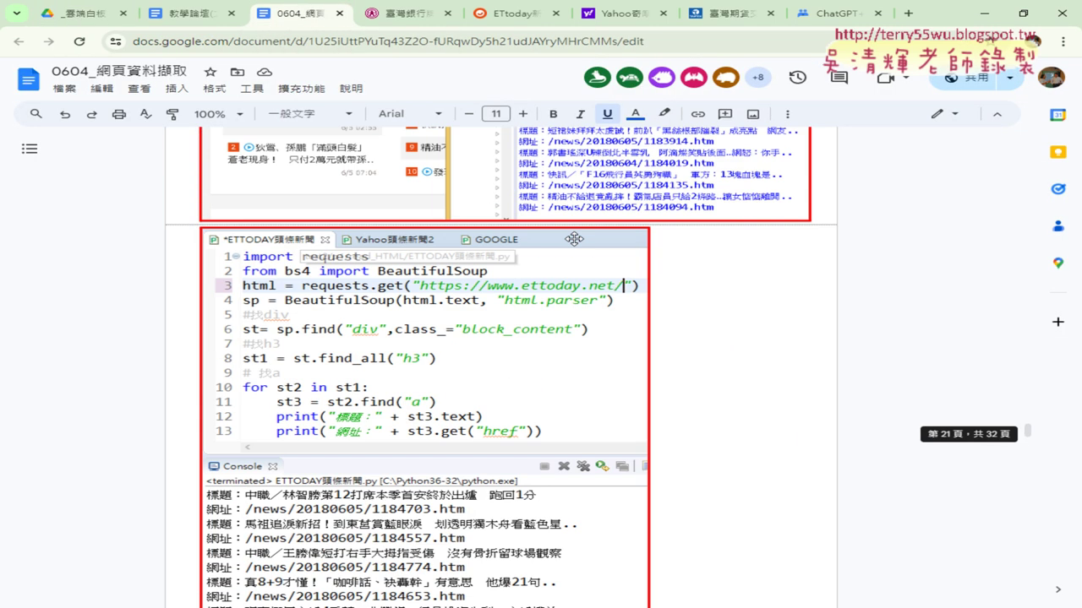
{"action": "scroll", "coordinate": [574, 237], "scroll_direction": "down", "scroll_amount": 5}
{"action": "scroll", "coordinate": [574, 236], "scroll_direction": "down", "scroll_amount": 5}
{"action": "scroll", "coordinate": [574, 240], "scroll_direction": "up", "scroll_amount": 5}
{"action": "scroll", "coordinate": [574, 239], "scroll_direction": "up", "scroll_amount": 5}
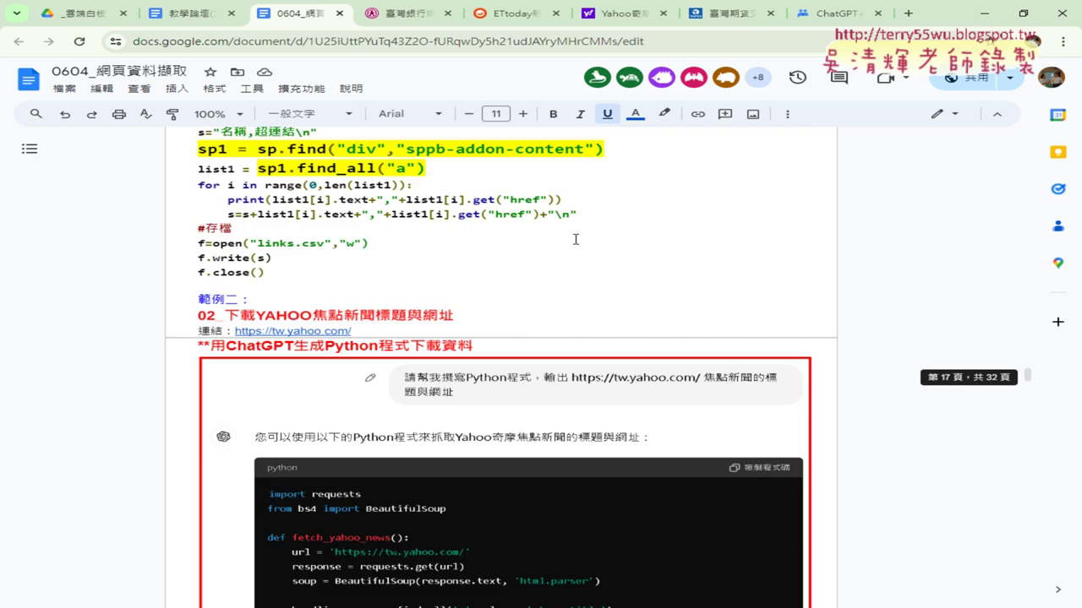
{"action": "scroll", "coordinate": [574, 239], "scroll_direction": "up", "scroll_amount": 5}
{"action": "scroll", "coordinate": [573, 240], "scroll_direction": "up", "scroll_amount": 3}
{"action": "scroll", "coordinate": [574, 239], "scroll_direction": "up", "scroll_amount": 4}
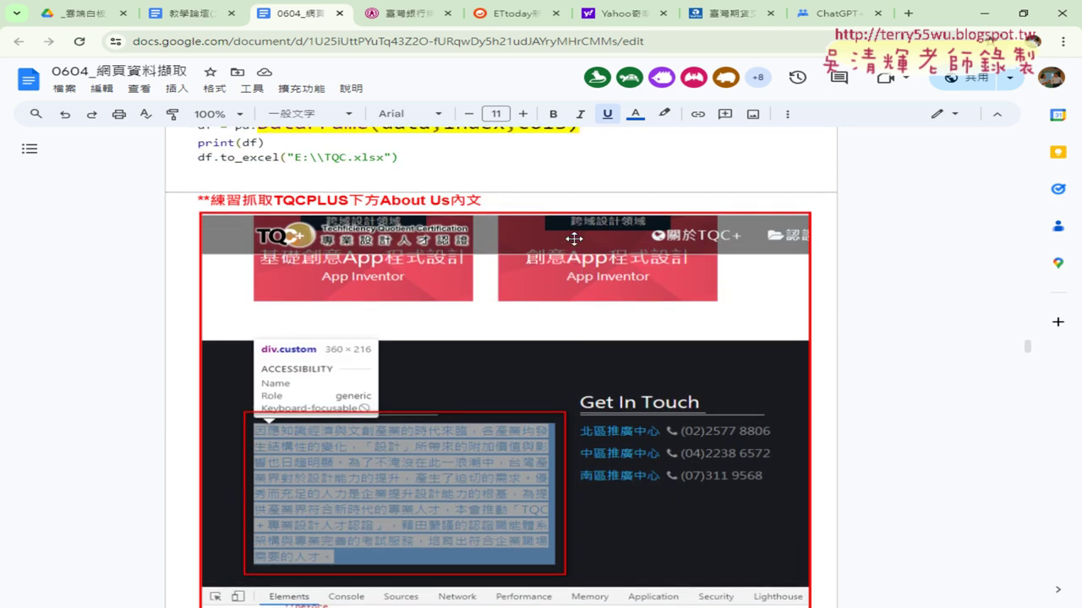
Find 範例二 and open its TQCPLUS link, tqcplus.org.tw/Certificate.aspx, in a new tab
{"action": "scroll", "coordinate": [573, 239], "scroll_direction": "down", "scroll_amount": 2}
{"action": "scroll", "coordinate": [573, 239], "scroll_direction": "down", "scroll_amount": 4}
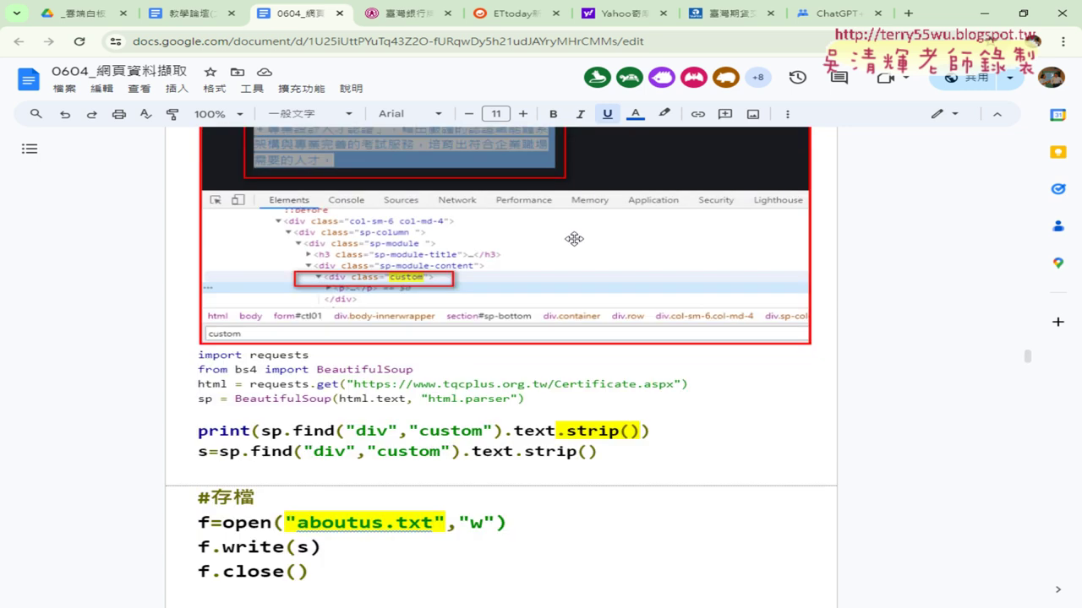
{"action": "scroll", "coordinate": [574, 239], "scroll_direction": "up", "scroll_amount": 5}
{"action": "scroll", "coordinate": [574, 239], "scroll_direction": "up", "scroll_amount": 5}
{"action": "scroll", "coordinate": [573, 239], "scroll_direction": "up", "scroll_amount": 1}
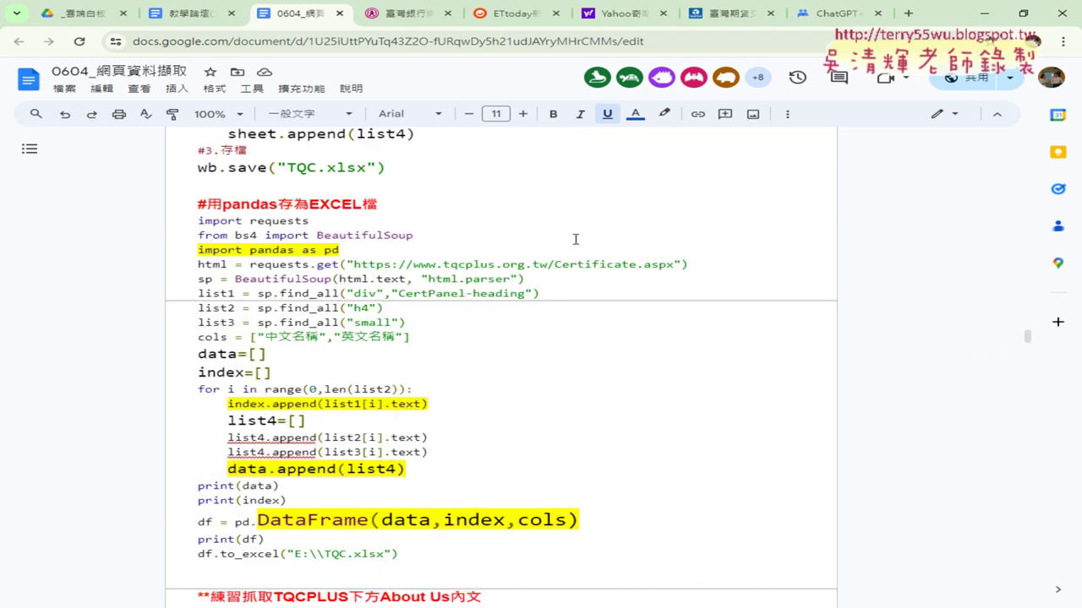
{"action": "scroll", "coordinate": [575, 240], "scroll_direction": "up", "scroll_amount": 3}
{"action": "scroll", "coordinate": [575, 239], "scroll_direction": "up", "scroll_amount": 3}
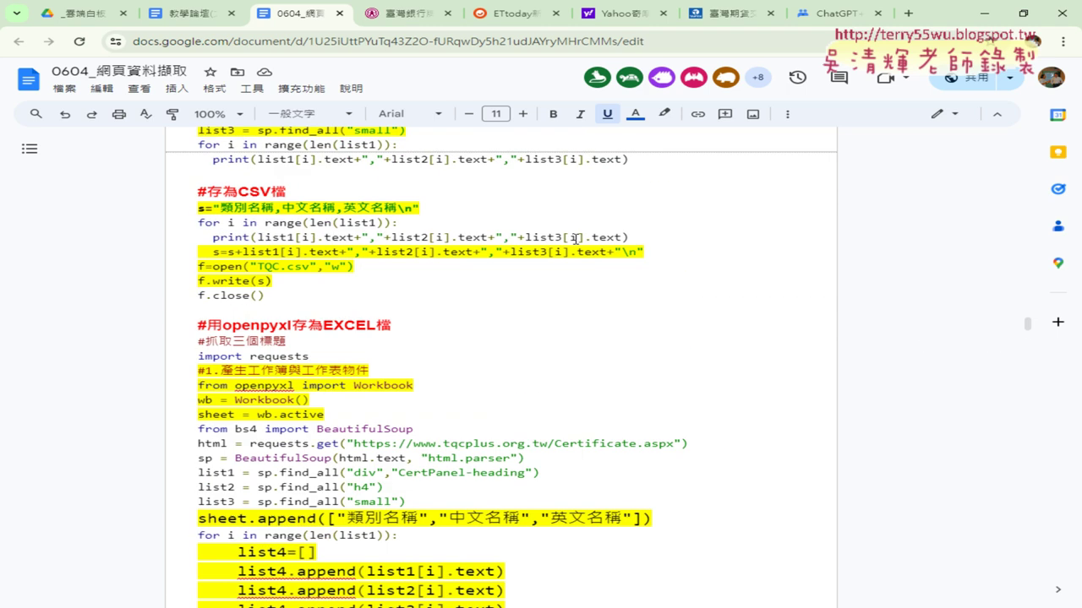
{"action": "scroll", "coordinate": [575, 239], "scroll_direction": "down", "scroll_amount": 5}
{"action": "scroll", "coordinate": [575, 239], "scroll_direction": "down", "scroll_amount": 5}
{"action": "scroll", "coordinate": [575, 241], "scroll_direction": "down", "scroll_amount": 1}
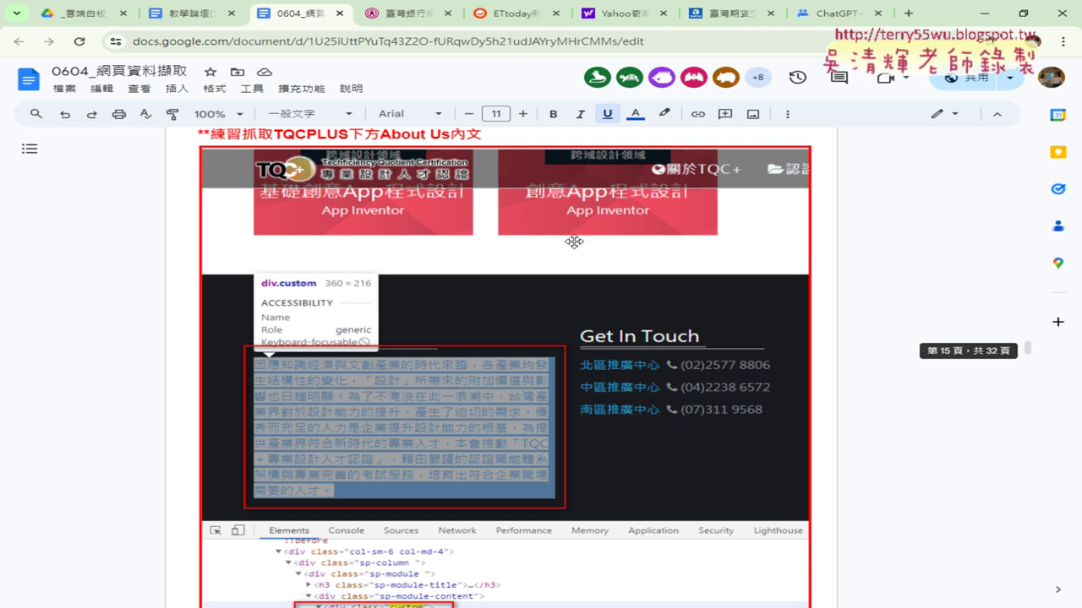
{"action": "scroll", "coordinate": [574, 242], "scroll_direction": "up", "scroll_amount": 5}
{"action": "scroll", "coordinate": [573, 242], "scroll_direction": "up", "scroll_amount": 5}
{"action": "scroll", "coordinate": [573, 242], "scroll_direction": "up", "scroll_amount": 5}
{"action": "scroll", "coordinate": [574, 245], "scroll_direction": "up", "scroll_amount": 5}
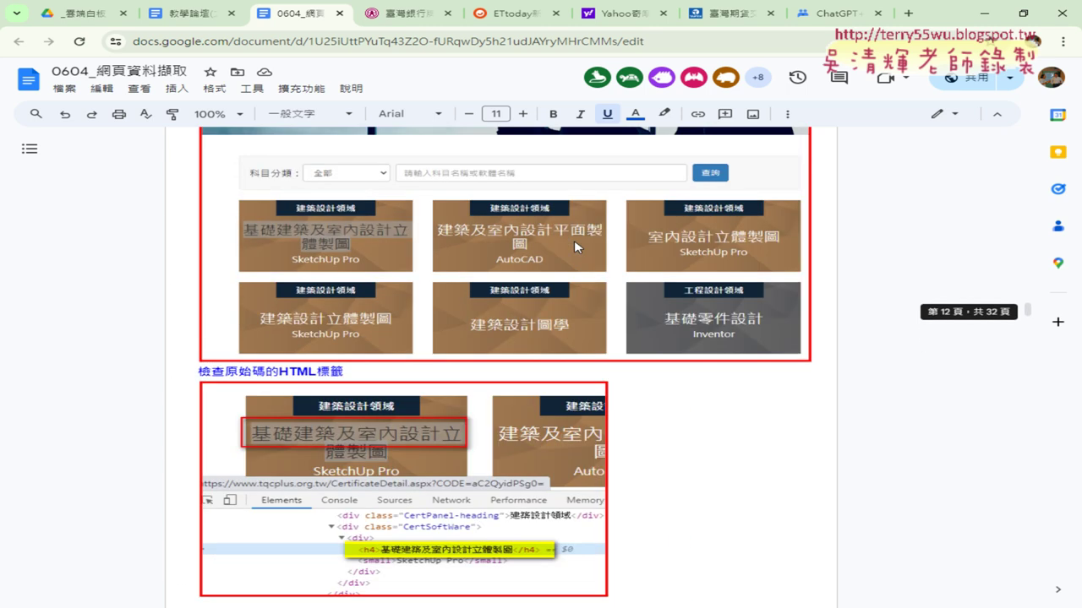
{"action": "scroll", "coordinate": [574, 240], "scroll_direction": "up", "scroll_amount": 3}
{"action": "scroll", "coordinate": [574, 240], "scroll_direction": "up", "scroll_amount": 1}
{"action": "left_click", "coordinate": [403, 251]}
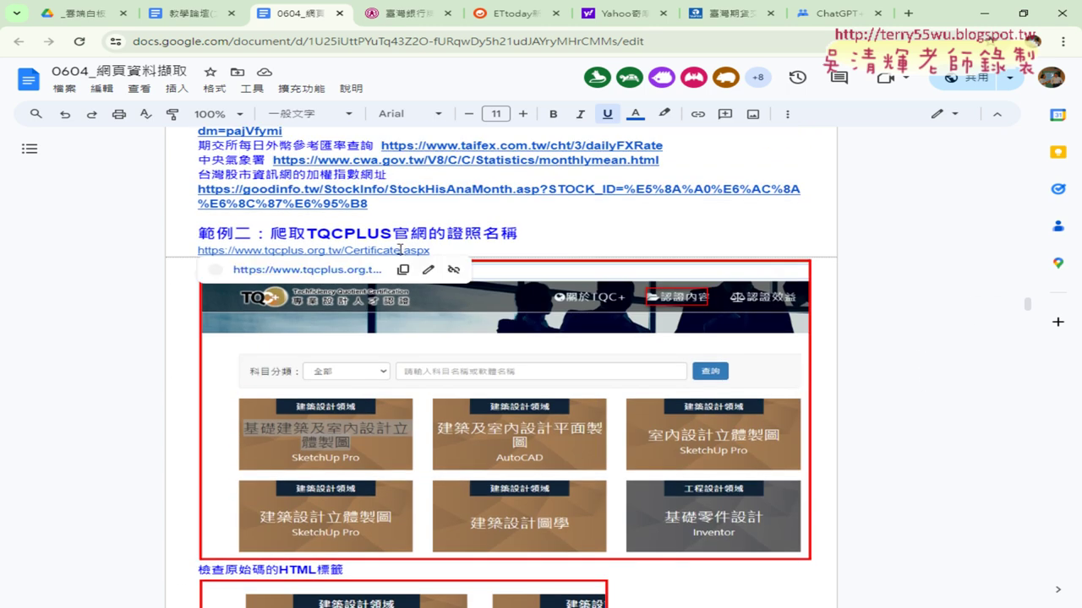
{"action": "left_click", "coordinate": [340, 272]}
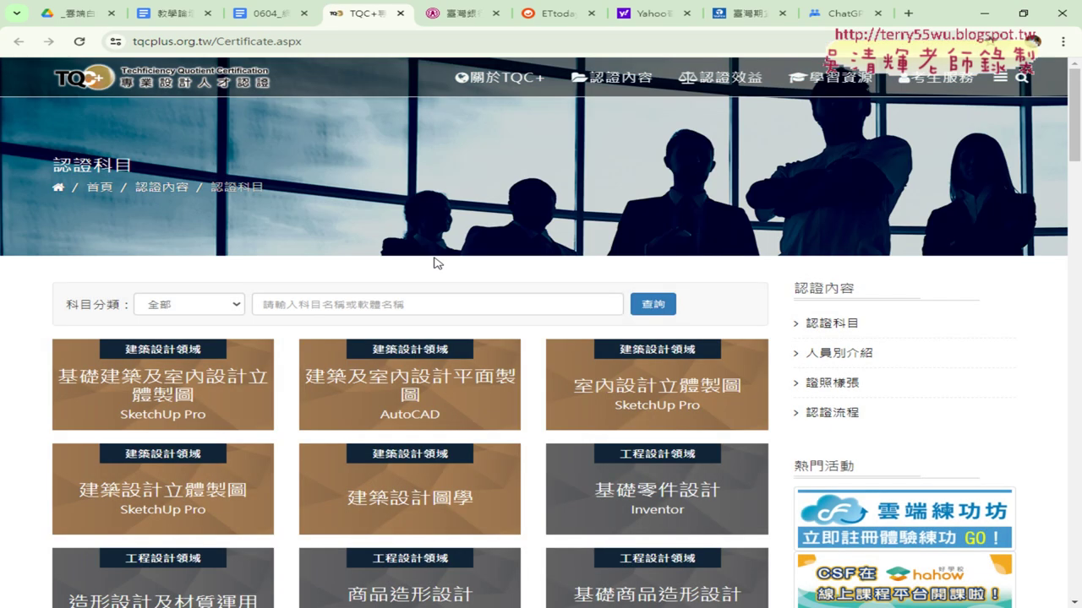
Open the 考生見證 testimonials page from the 認證效益 menu and scroll its photo grid
{"action": "mouse_move", "coordinate": [621, 81]}
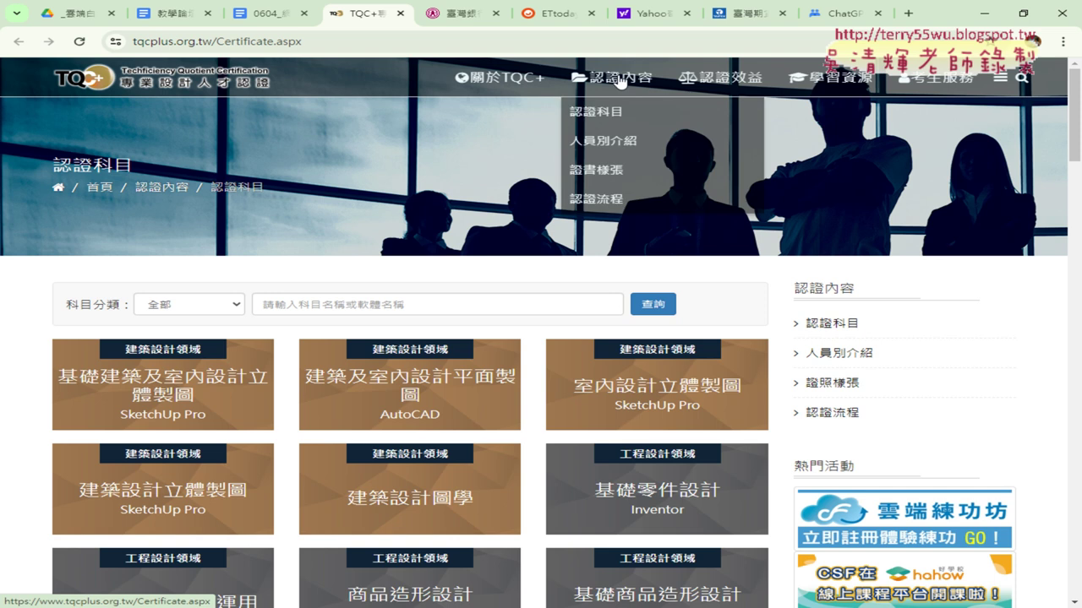
{"action": "mouse_move", "coordinate": [691, 80]}
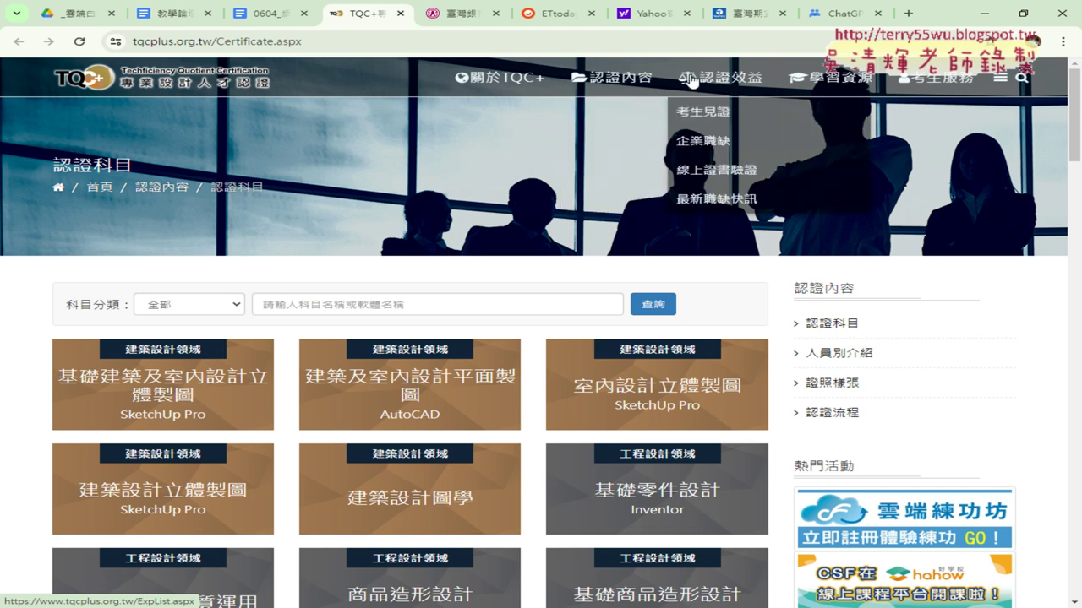
{"action": "left_click", "coordinate": [716, 117]}
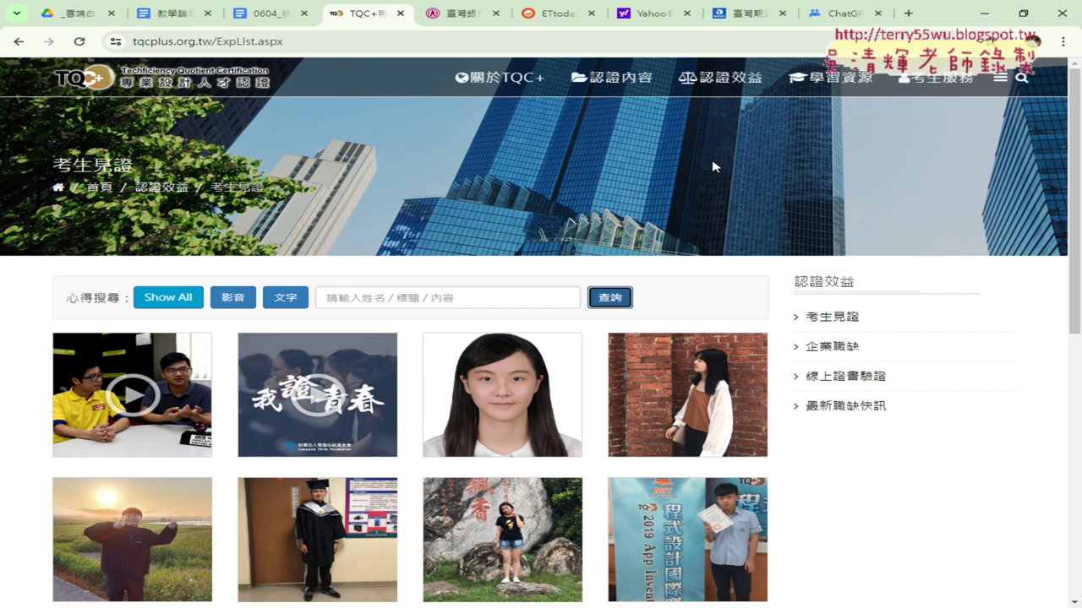
{"action": "scroll", "coordinate": [715, 165], "scroll_direction": "down", "scroll_amount": 3}
{"action": "scroll", "coordinate": [891, 186], "scroll_direction": "down", "scroll_amount": 1}
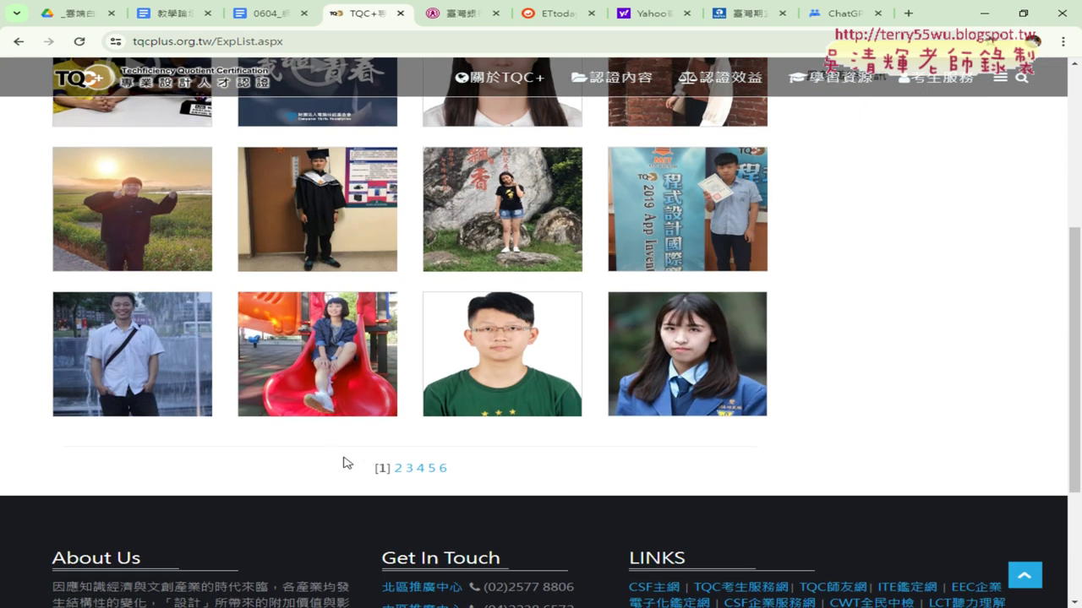
{"action": "scroll", "coordinate": [382, 437], "scroll_direction": "up", "scroll_amount": 1}
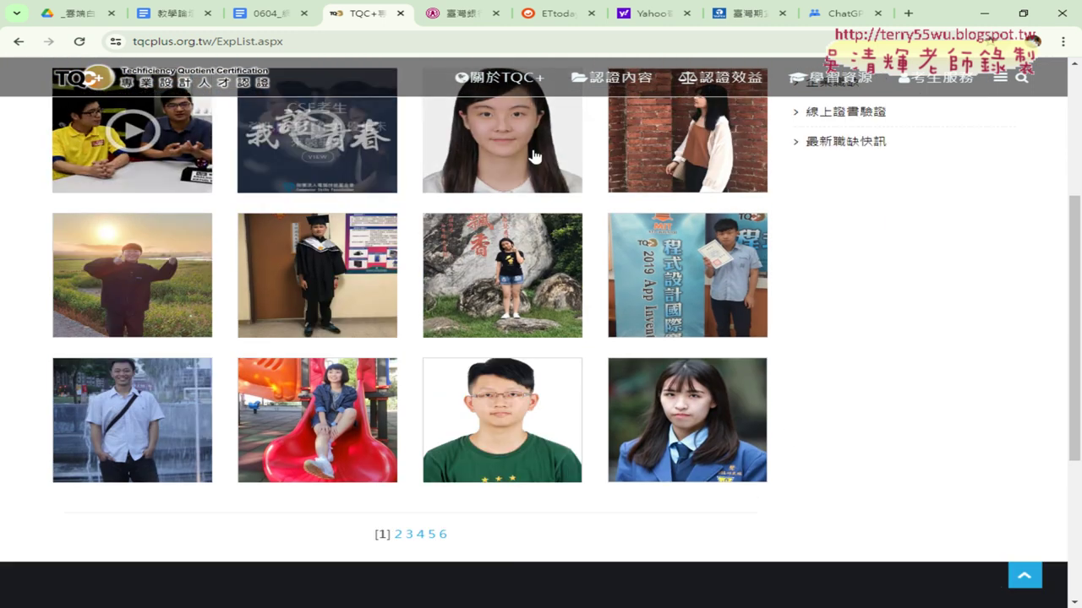
{"action": "scroll", "coordinate": [74, 277], "scroll_direction": "up", "scroll_amount": 1}
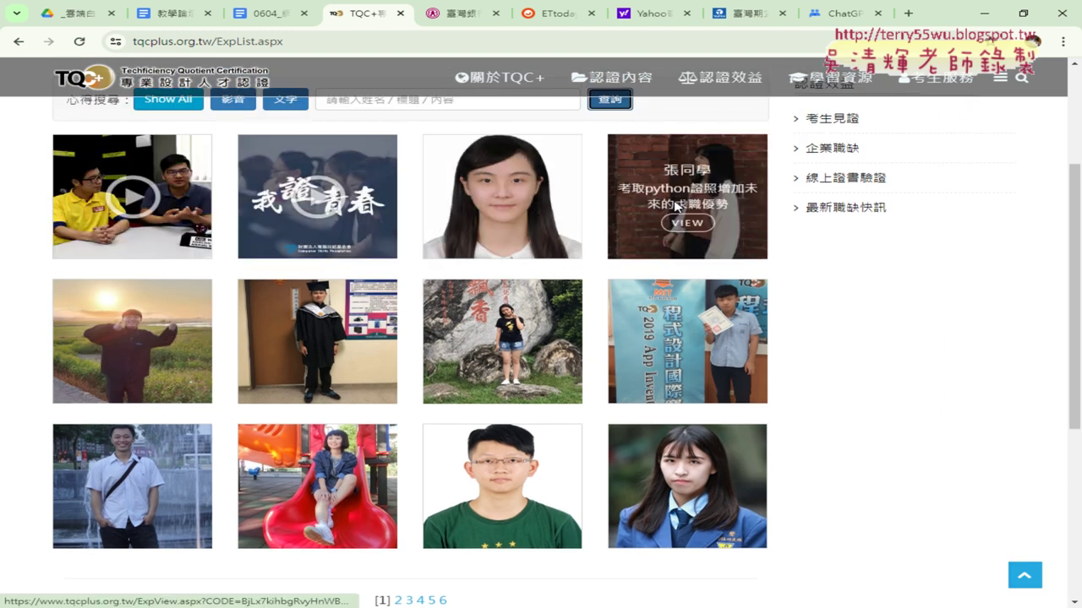
{"action": "scroll", "coordinate": [699, 222], "scroll_direction": "down", "scroll_amount": 1}
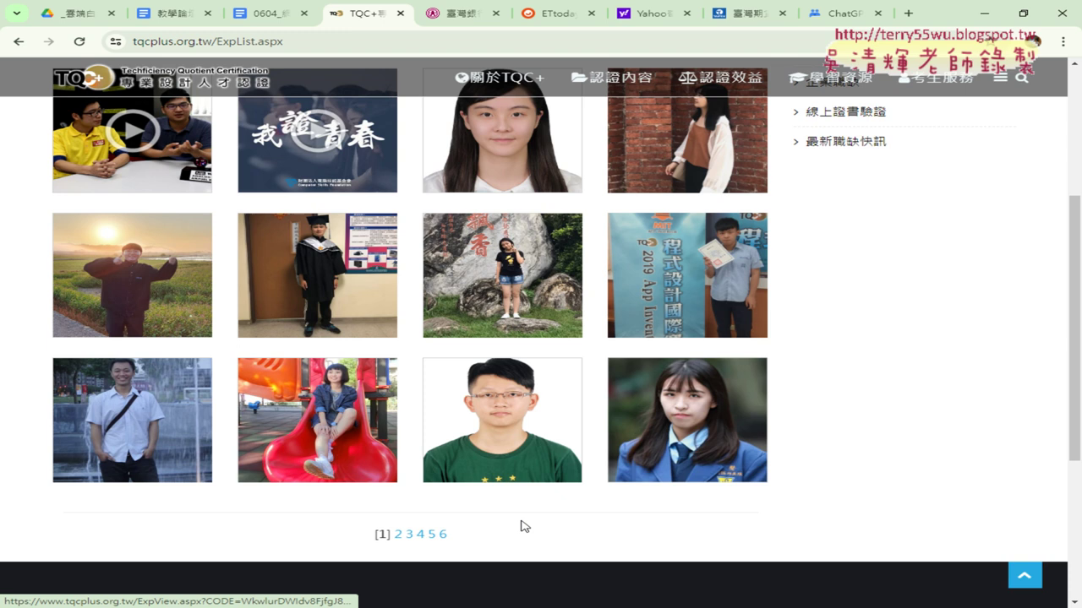
Browse page 6, the last page of testimonials
{"action": "left_click", "coordinate": [442, 536]}
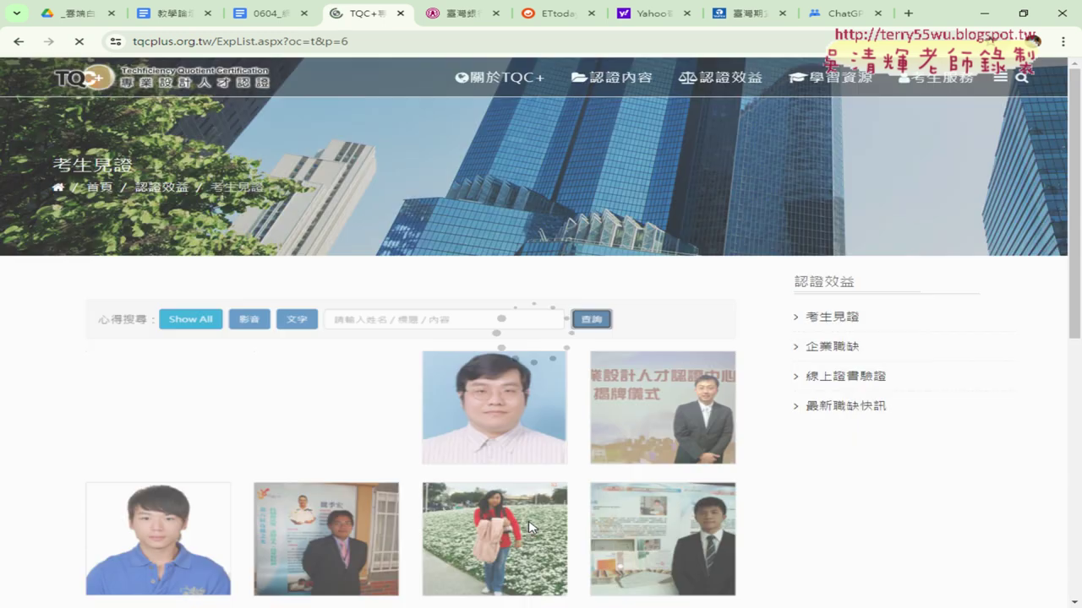
{"action": "scroll", "coordinate": [532, 519], "scroll_direction": "down", "scroll_amount": 2}
{"action": "scroll", "coordinate": [580, 507], "scroll_direction": "down", "scroll_amount": 1}
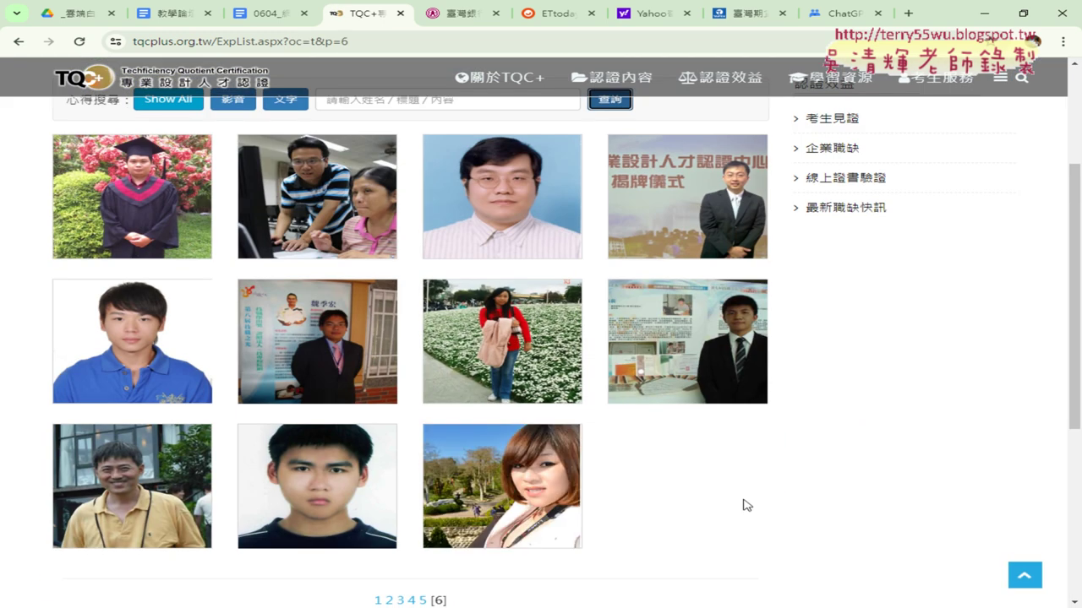
{"action": "scroll", "coordinate": [744, 502], "scroll_direction": "up", "scroll_amount": 1}
{"action": "scroll", "coordinate": [743, 502], "scroll_direction": "down", "scroll_amount": 2}
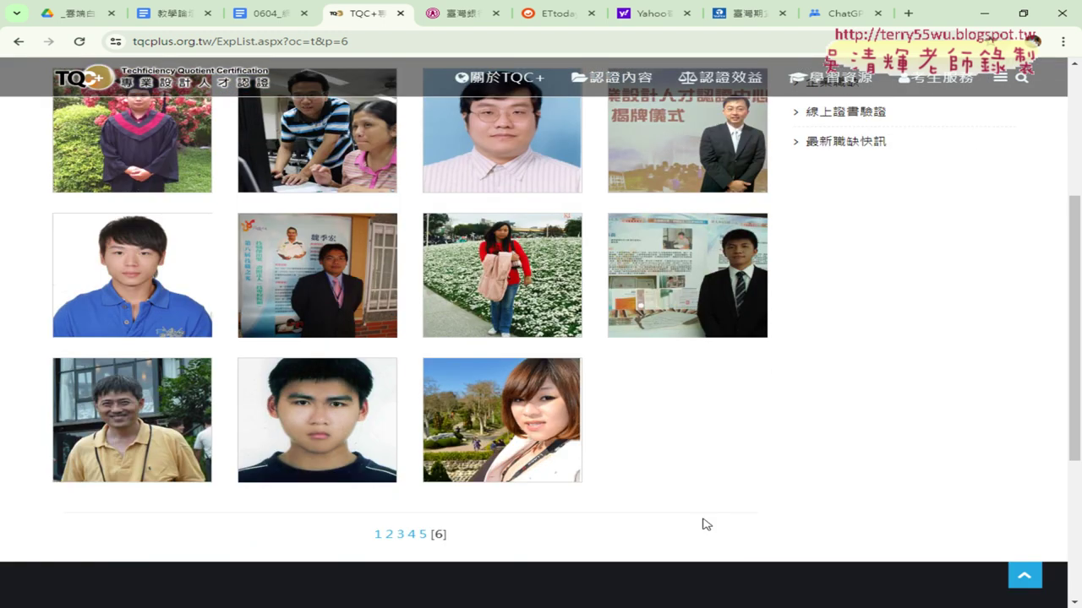
Return to testimonials page 1, then go back to the _雲端白板 Drive folder
{"action": "left_click", "coordinate": [378, 534]}
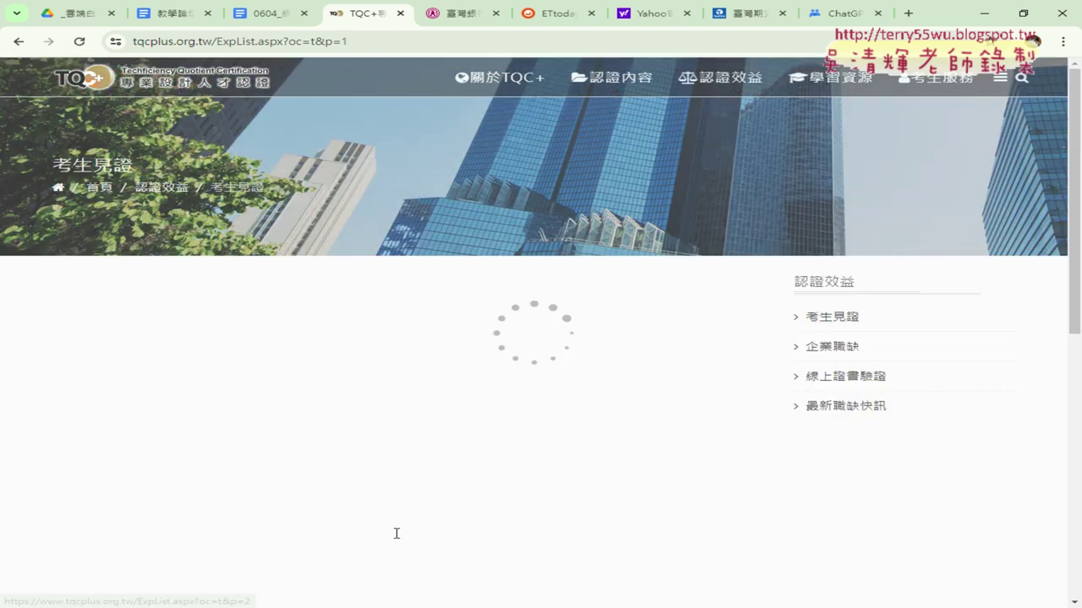
{"action": "scroll", "coordinate": [253, 270], "scroll_direction": "down", "scroll_amount": 3}
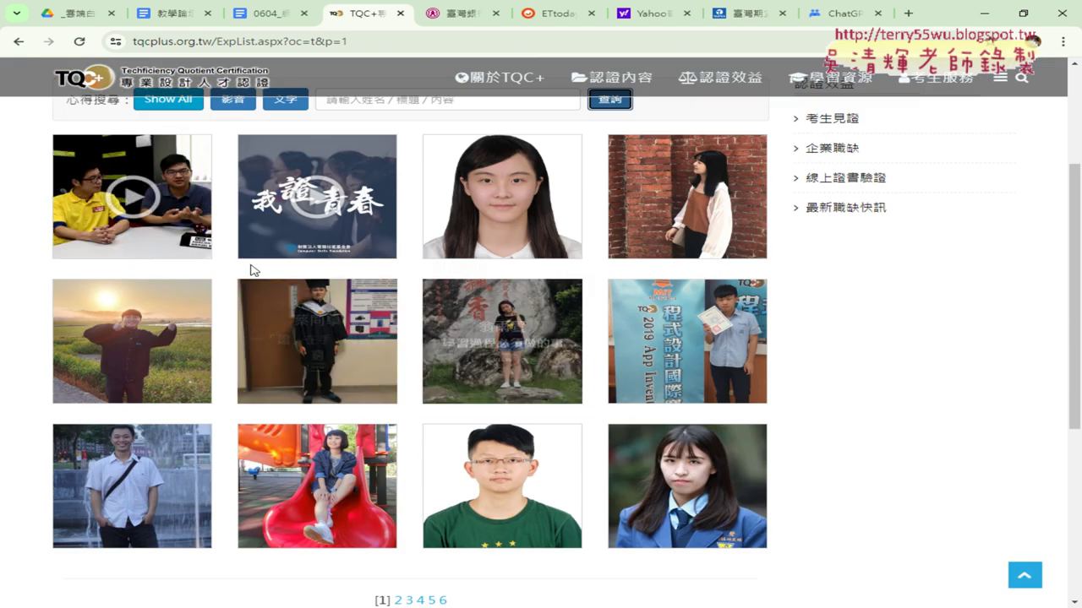
{"action": "mouse_move", "coordinate": [65, 169]}
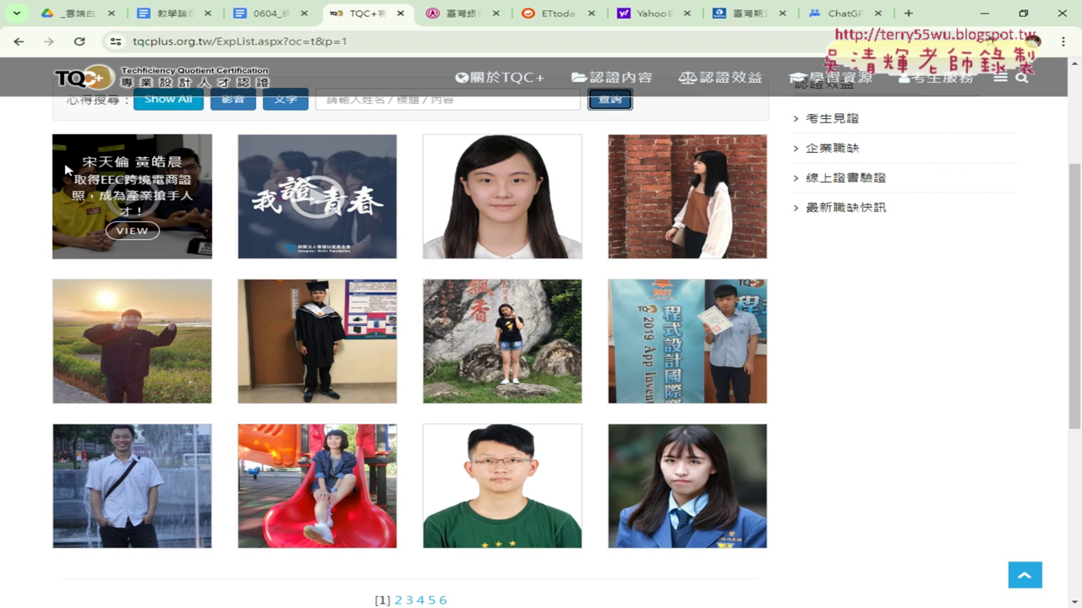
{"action": "left_click", "coordinate": [76, 15]}
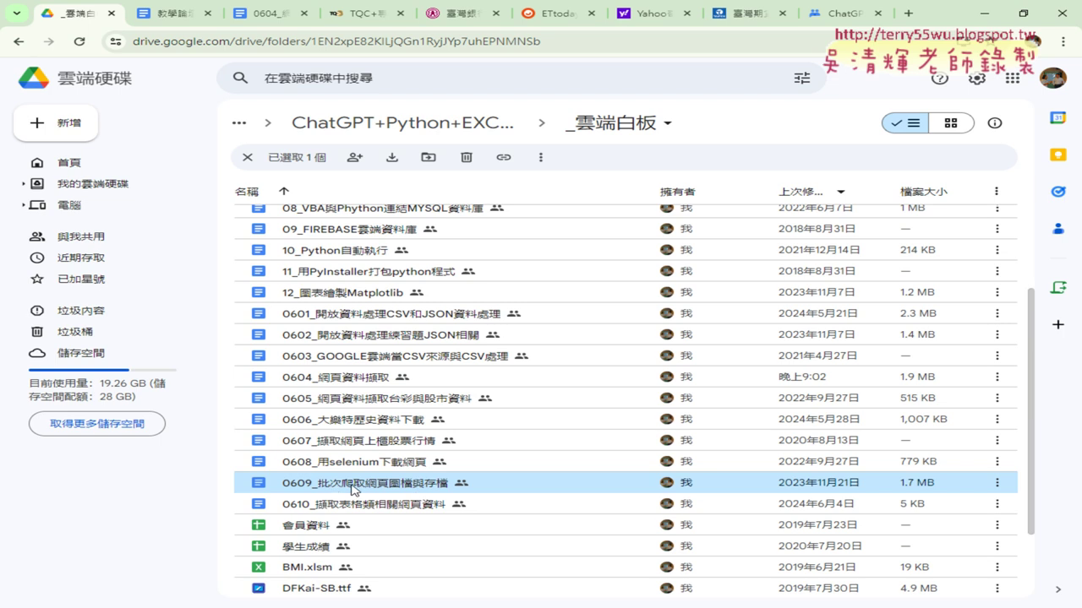
Open the 0609 doc, preview section 2's ExpList link, then view the TQC+ gallery
{"action": "double_click", "coordinate": [353, 488]}
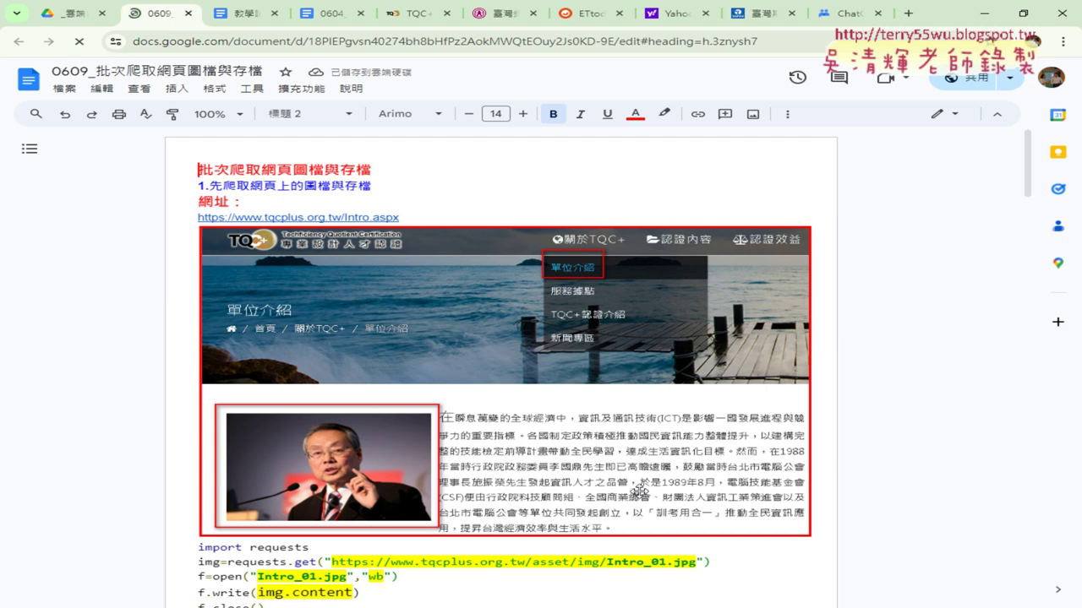
{"action": "scroll", "coordinate": [764, 476], "scroll_direction": "down", "scroll_amount": 1}
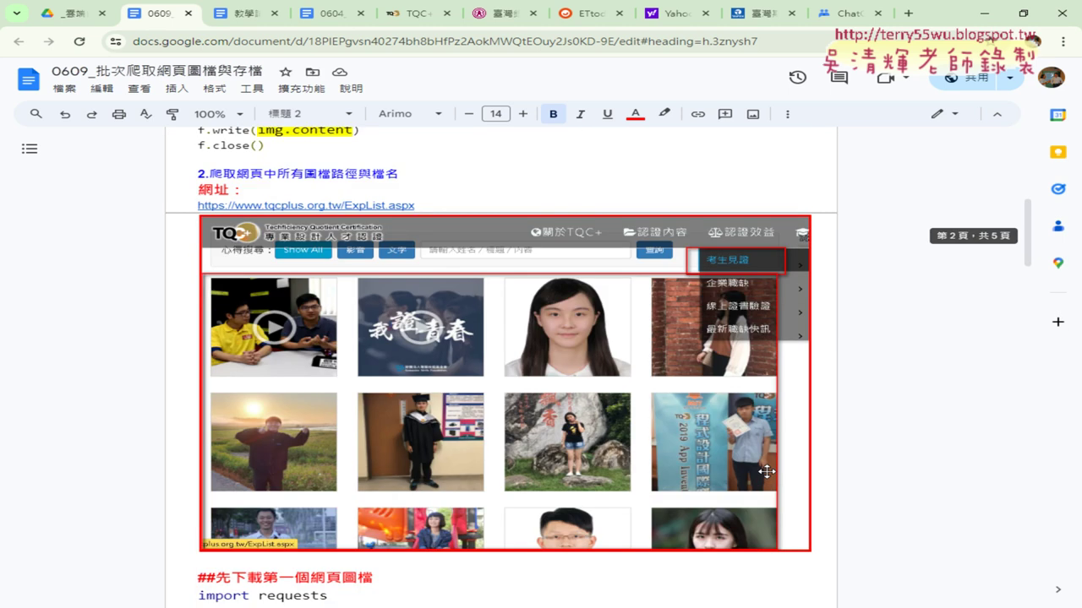
{"action": "left_click", "coordinate": [342, 206]}
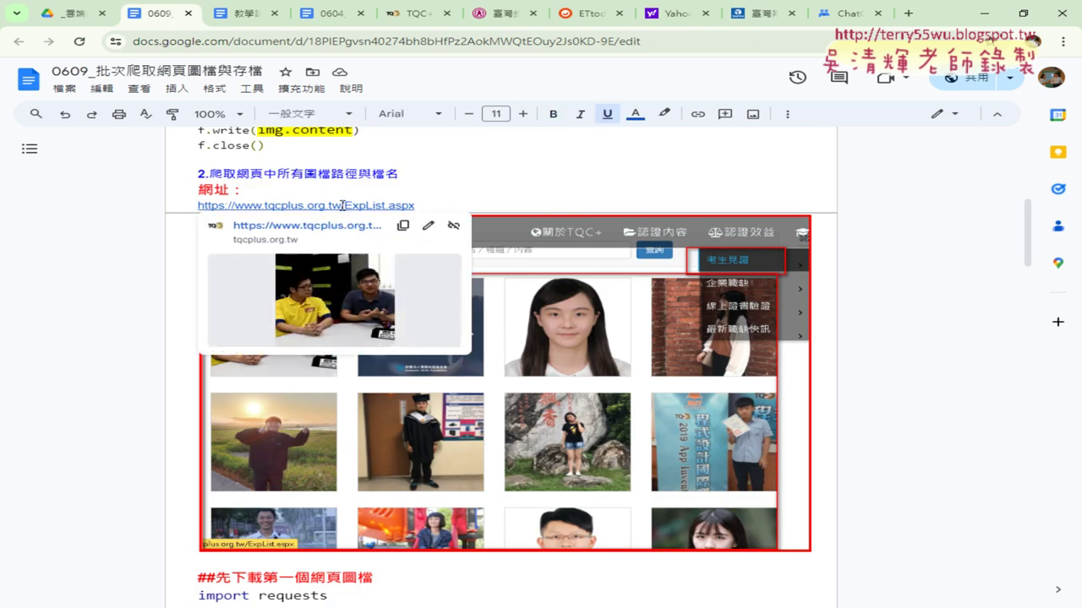
{"action": "scroll", "coordinate": [565, 251], "scroll_direction": "down", "scroll_amount": 2}
{"action": "scroll", "coordinate": [857, 285], "scroll_direction": "up", "scroll_amount": 1}
{"action": "scroll", "coordinate": [882, 307], "scroll_direction": "up", "scroll_amount": 1}
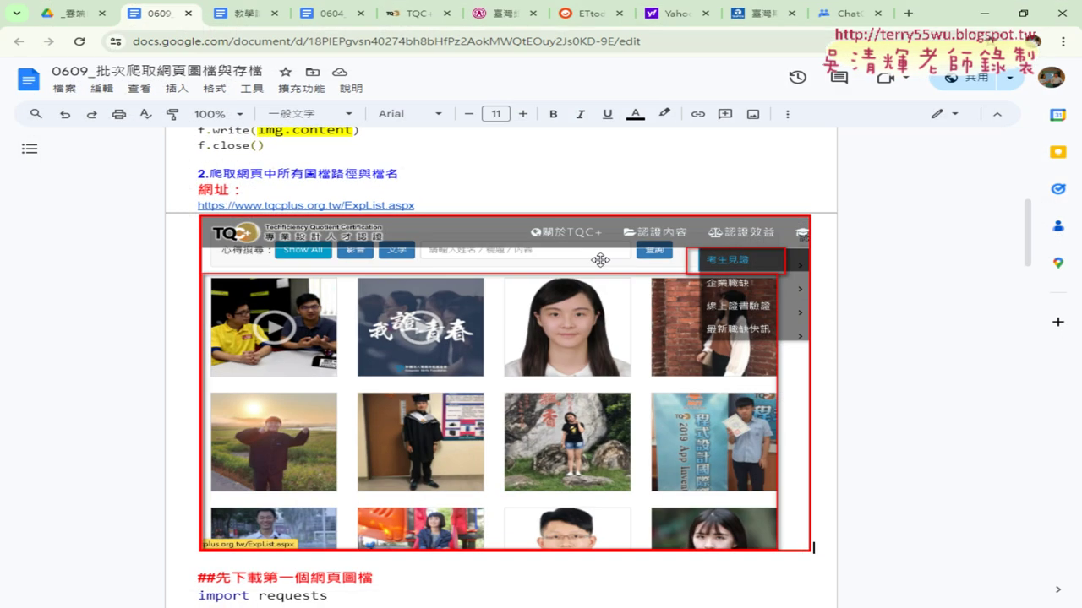
{"action": "left_click", "coordinate": [418, 15]}
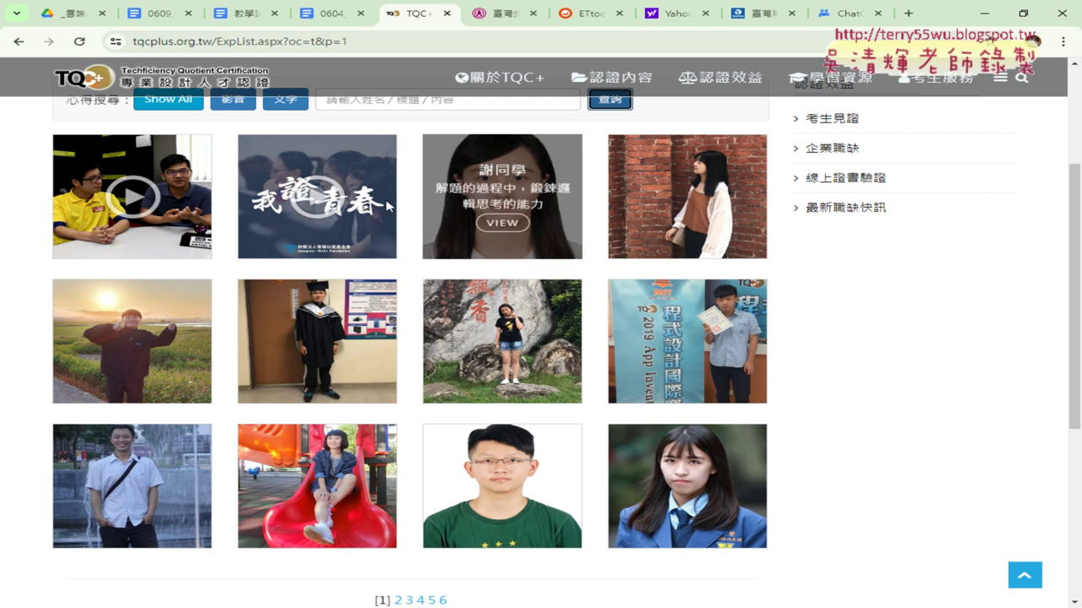
Compare the p=1 address with p=2 after going to testimonials page 2, then return to the 0609 notes
{"action": "left_click", "coordinate": [409, 43]}
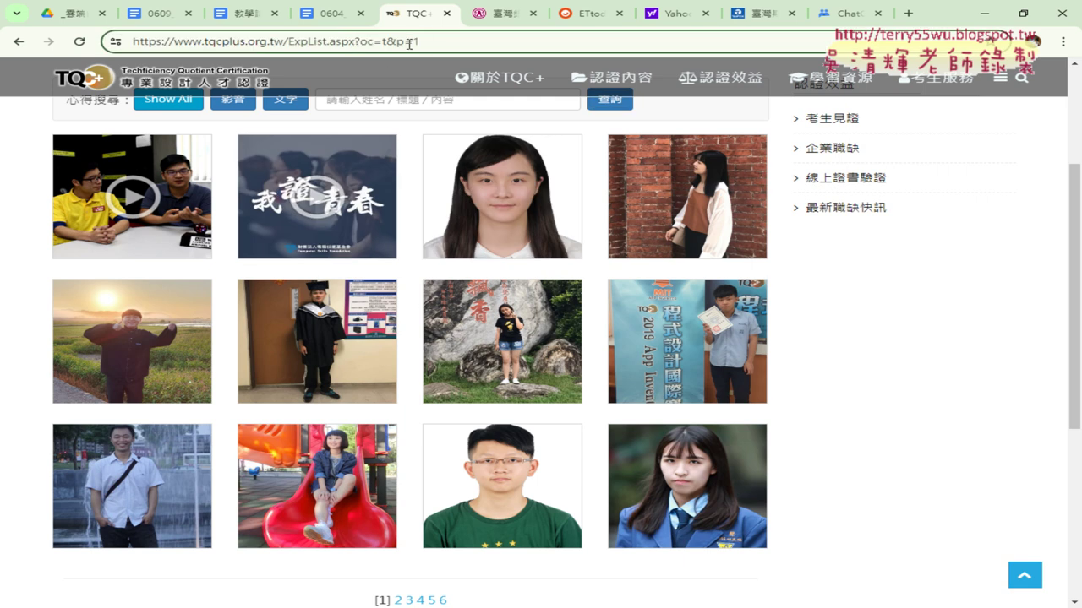
{"action": "left_click_drag", "start_coordinate": [396, 43], "coordinate": [422, 42]}
{"action": "left_click", "coordinate": [401, 600]}
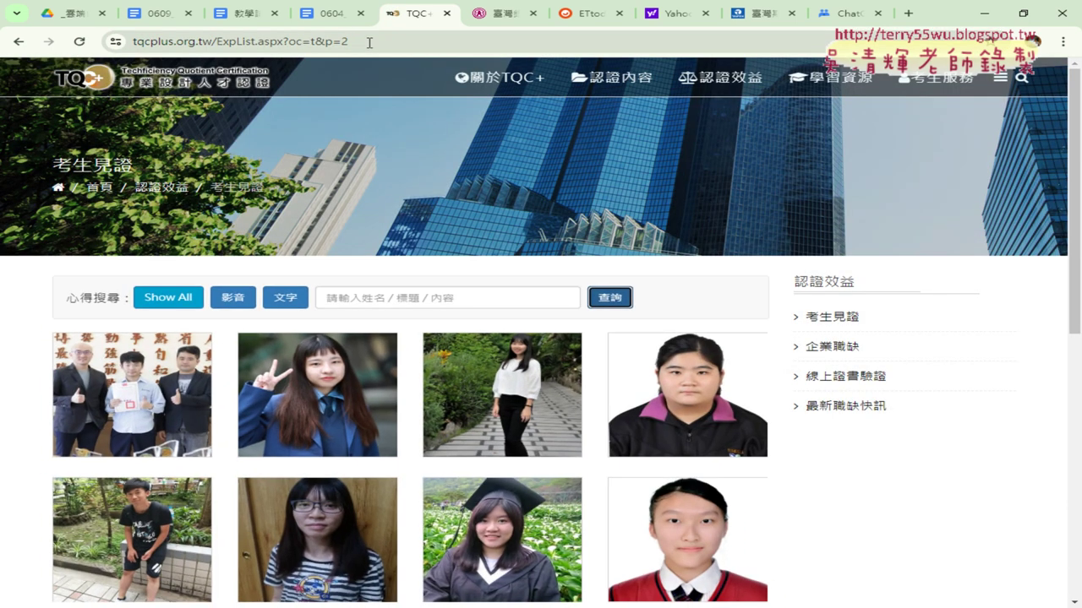
{"action": "left_click", "coordinate": [369, 42]}
{"action": "left_click_drag", "start_coordinate": [412, 43], "coordinate": [423, 43]}
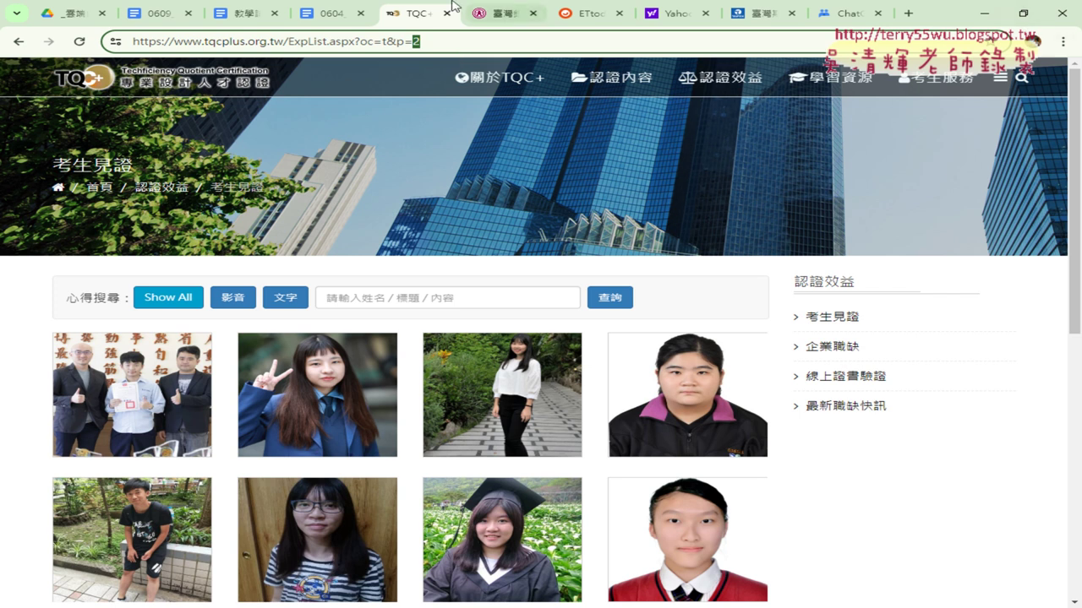
{"action": "left_click", "coordinate": [160, 12]}
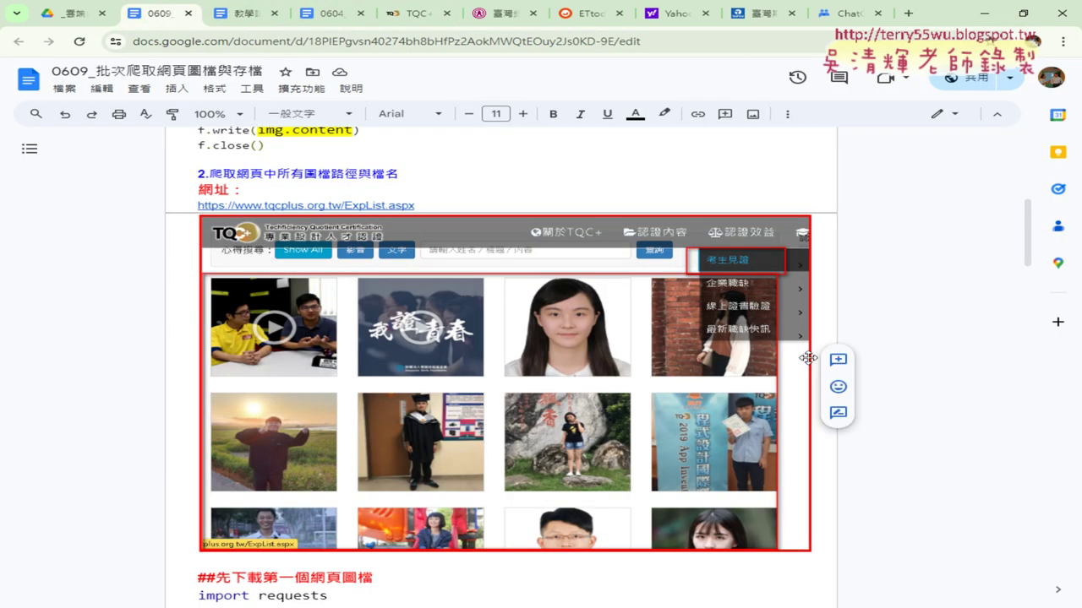
Highlight the sp-simpleportfolio-items class name in the download code, then return to TQC+ page 2
{"action": "scroll", "coordinate": [816, 351], "scroll_direction": "down", "scroll_amount": 3}
{"action": "scroll", "coordinate": [821, 349], "scroll_direction": "down", "scroll_amount": 3}
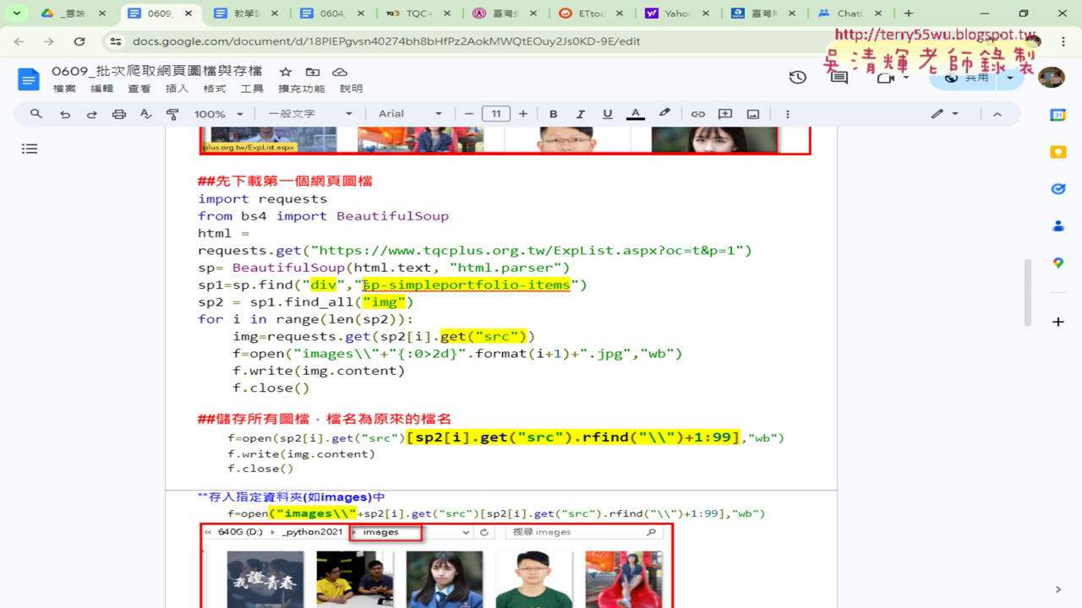
{"action": "left_click_drag", "start_coordinate": [365, 284], "coordinate": [571, 285]}
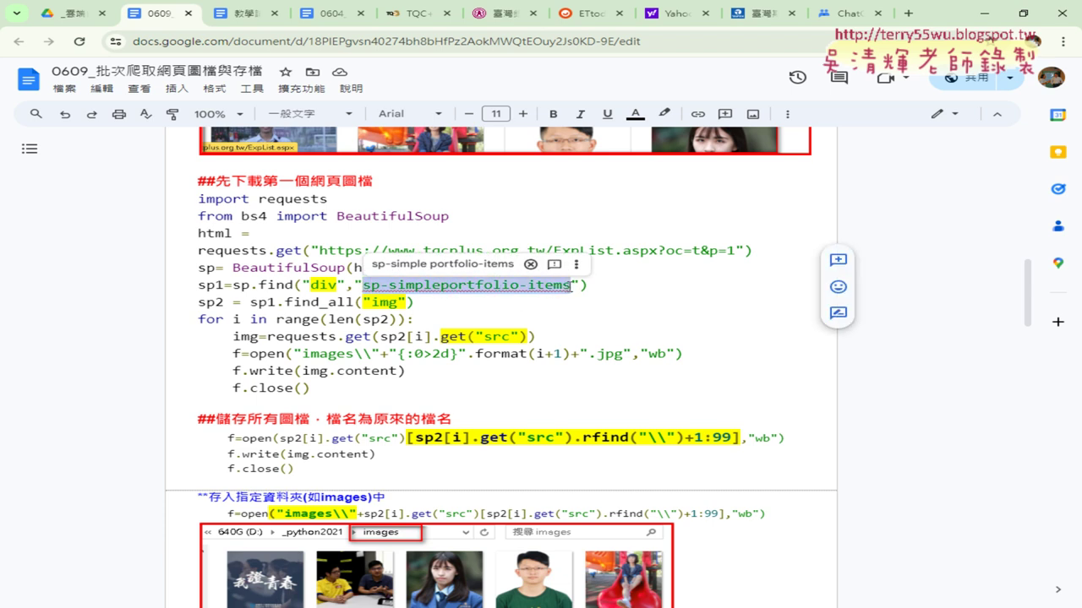
{"action": "left_click", "coordinate": [415, 13]}
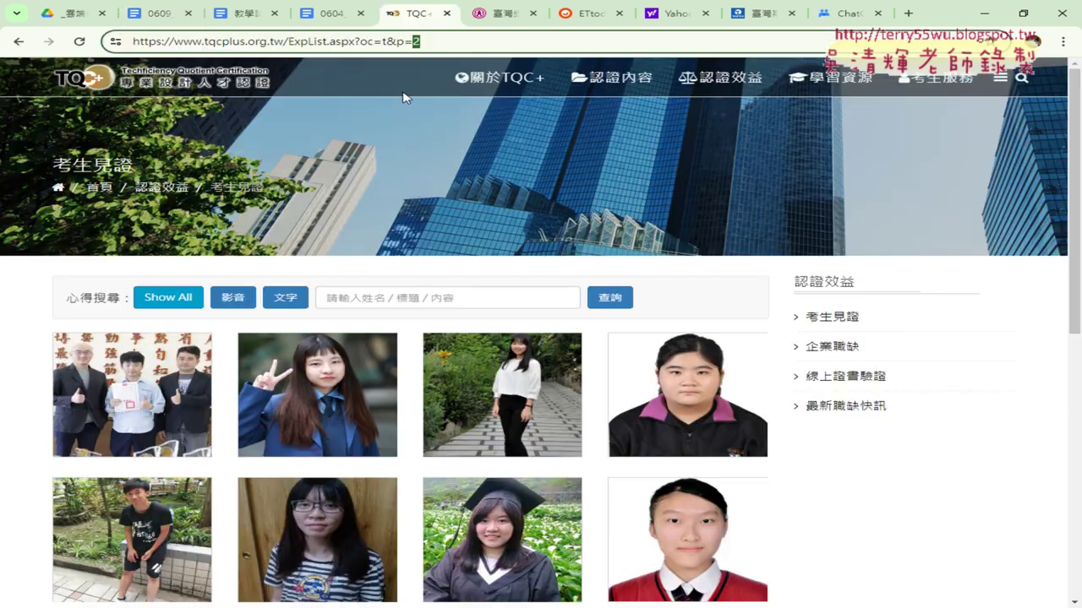
Go back to testimonials page 1 and briefly view its HTML source
{"action": "scroll", "coordinate": [124, 339], "scroll_direction": "down", "scroll_amount": 3}
{"action": "scroll", "coordinate": [346, 338], "scroll_direction": "down", "scroll_amount": 2}
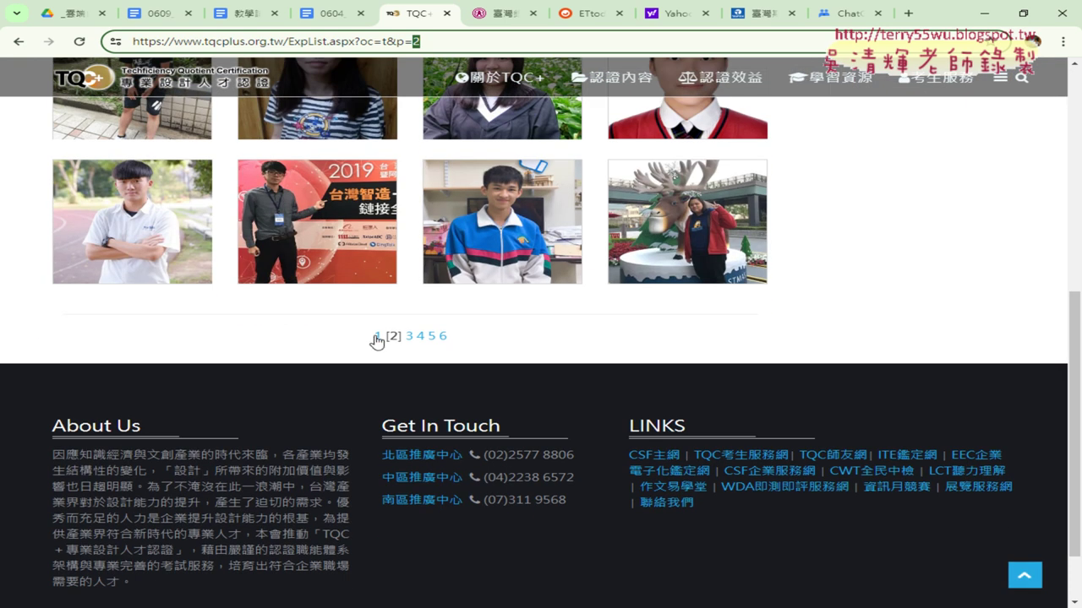
{"action": "left_click", "coordinate": [377, 336]}
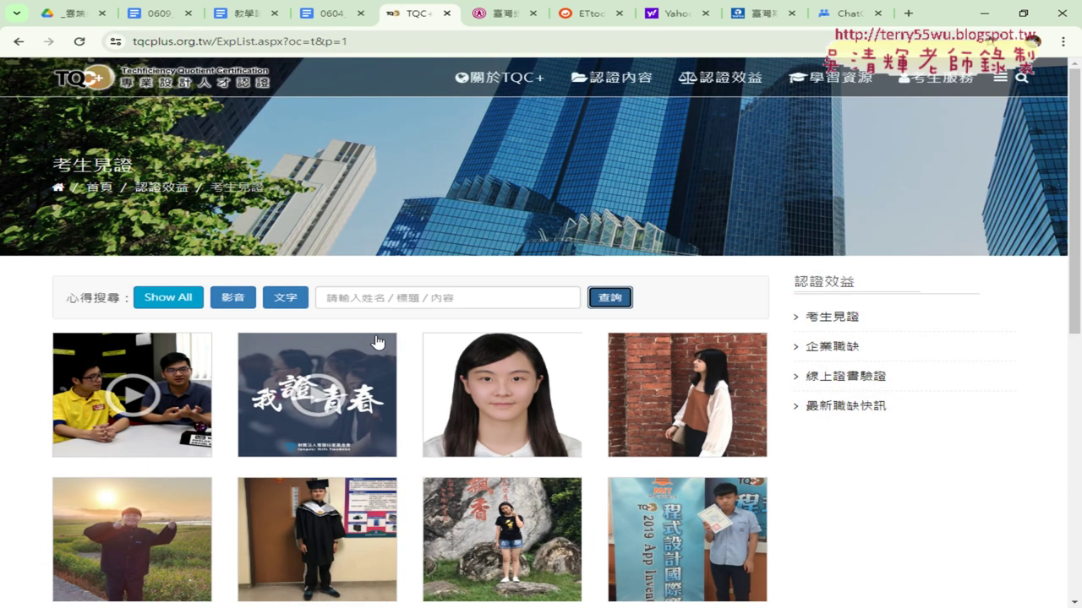
{"action": "right_click", "coordinate": [52, 331]}
{"action": "left_click", "coordinate": [127, 296]}
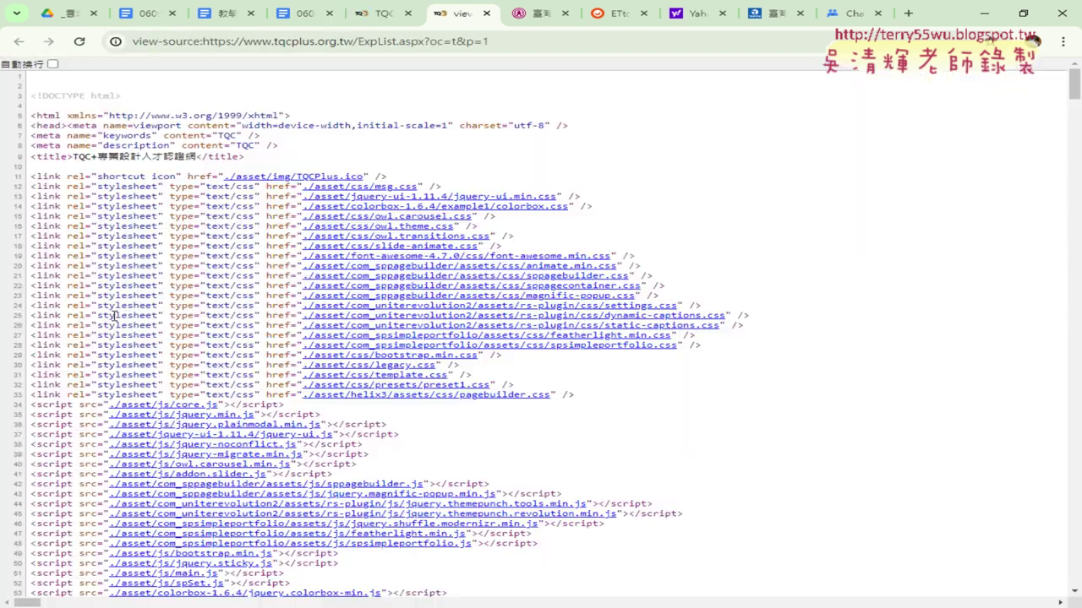
{"action": "left_click", "coordinate": [486, 13]}
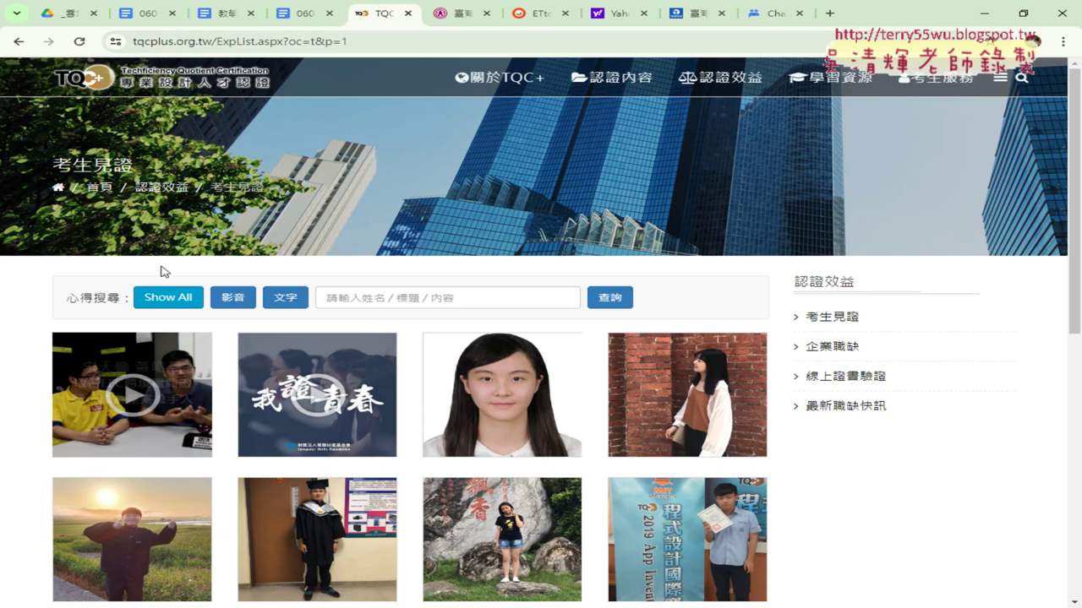
Inspect the first thumbnail, select the sp-simpleportfolio-items div, then return to the notes
{"action": "right_click", "coordinate": [76, 334]}
{"action": "left_click", "coordinate": [165, 326]}
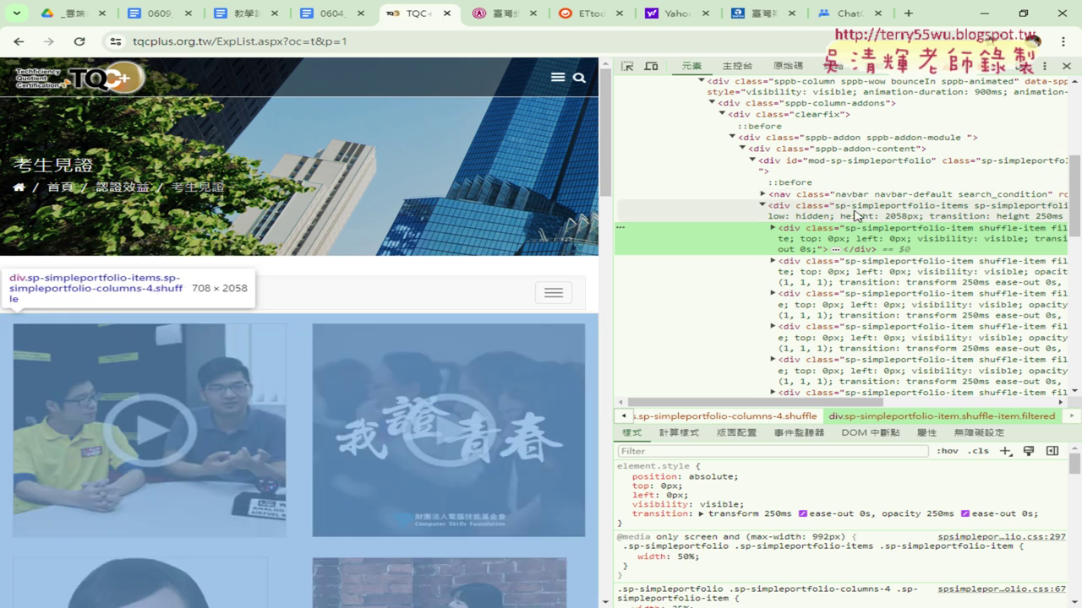
{"action": "left_click", "coordinate": [894, 211]}
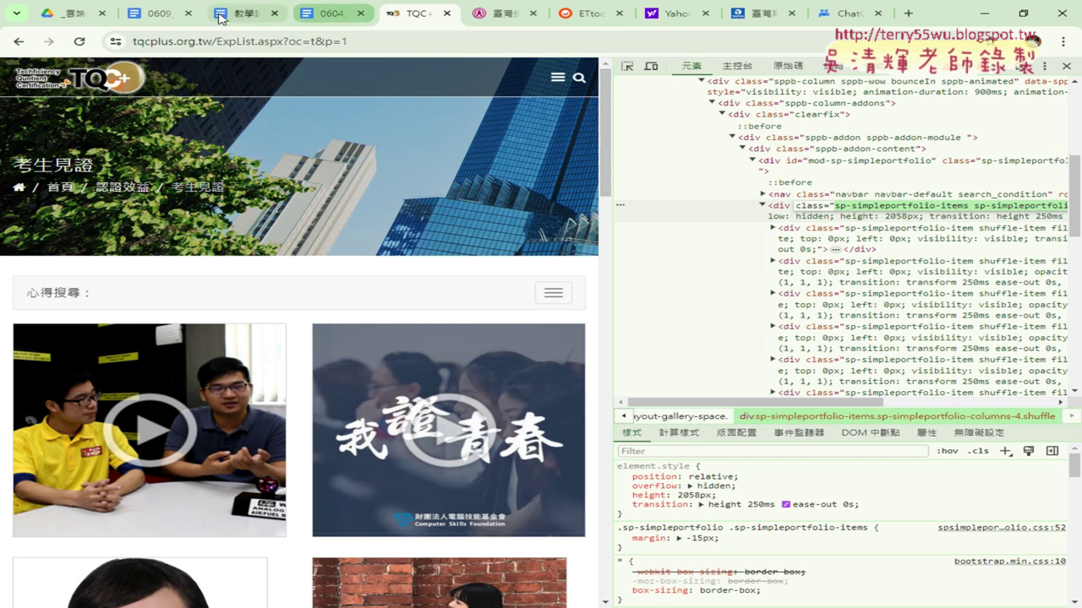
{"action": "left_click", "coordinate": [161, 13]}
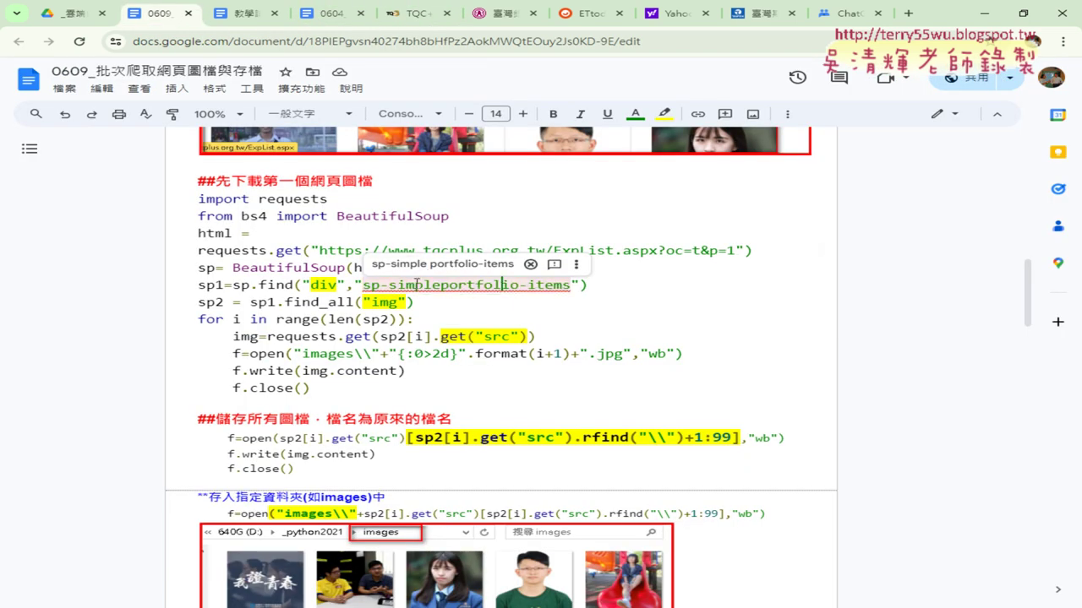
Highlight sp-simpleportfolio-items and the sp1 variable in the code, then return to the TQC+ DevTools page
{"action": "left_click_drag", "start_coordinate": [364, 284], "coordinate": [572, 284]}
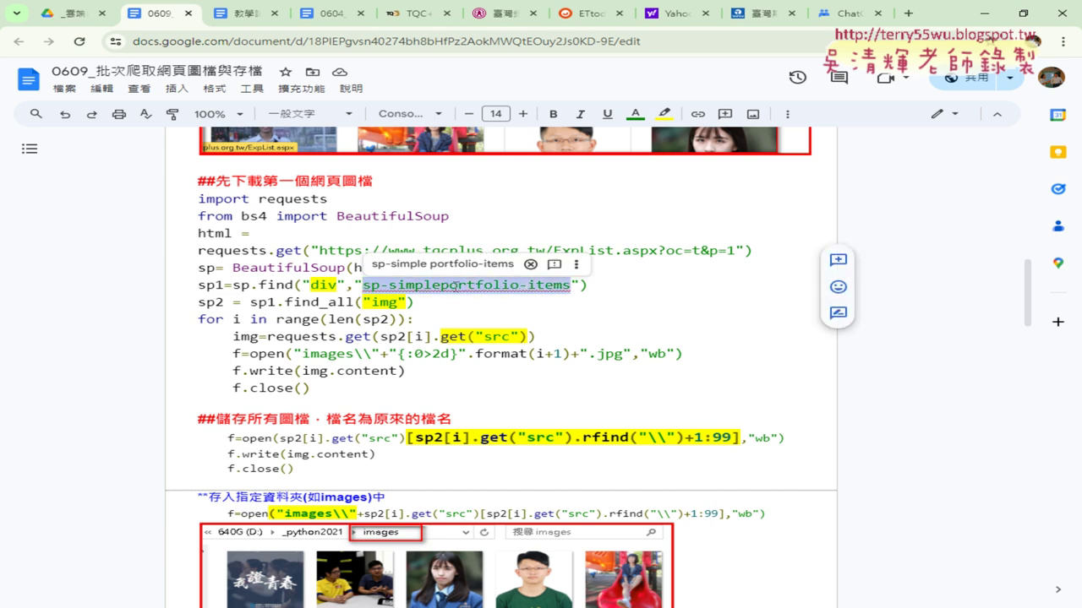
{"action": "left_click_drag", "start_coordinate": [223, 285], "coordinate": [186, 285]}
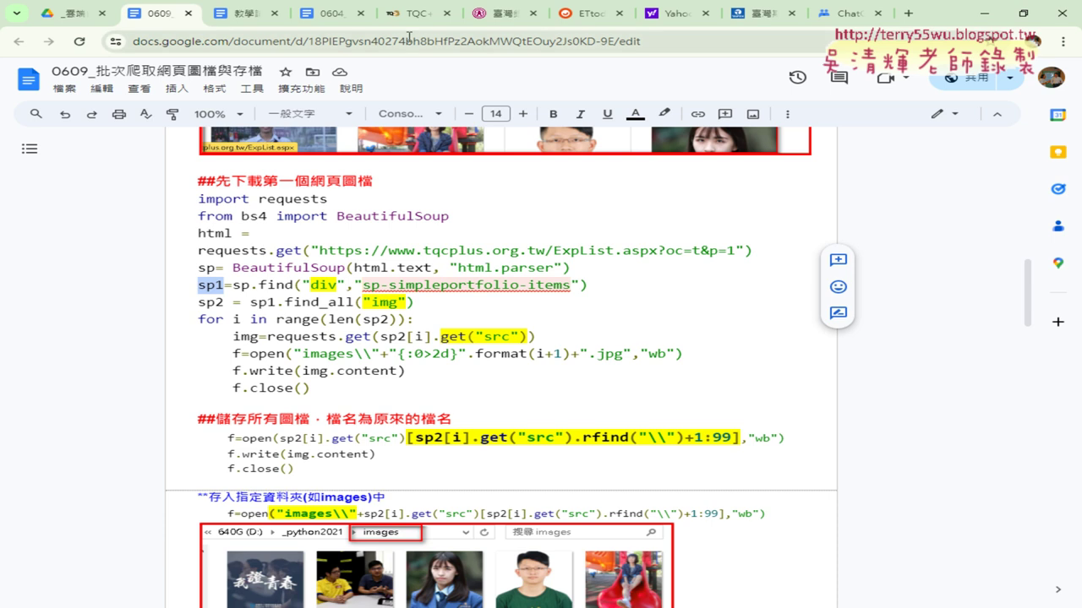
{"action": "left_click", "coordinate": [417, 19]}
Inspect the first testimonial card in a widened DevTools, expanding its inner div and title heading
{"action": "right_click", "coordinate": [211, 367]}
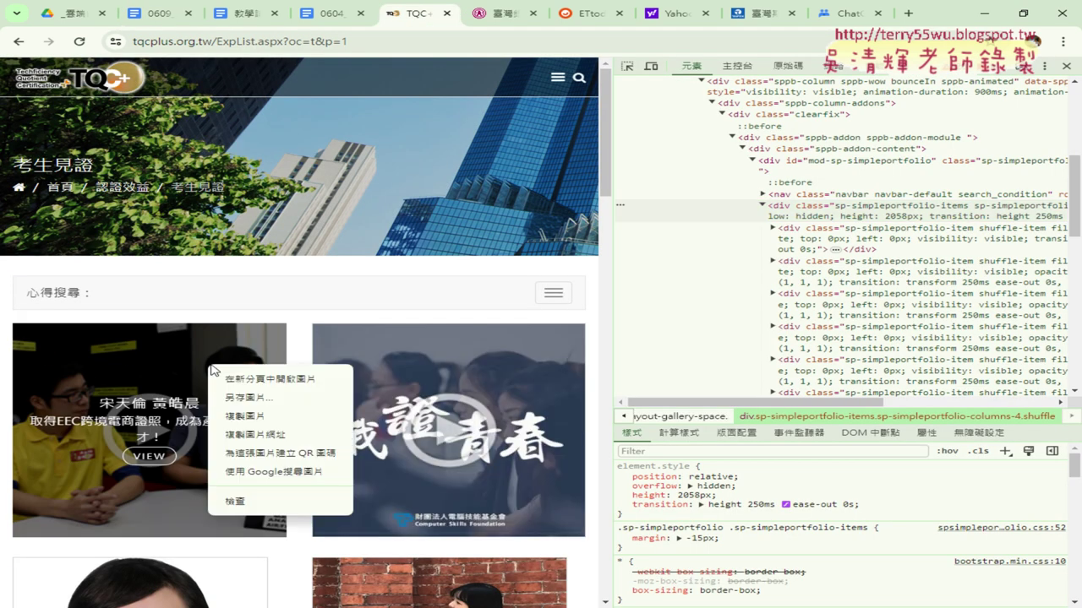
{"action": "left_click", "coordinate": [258, 500]}
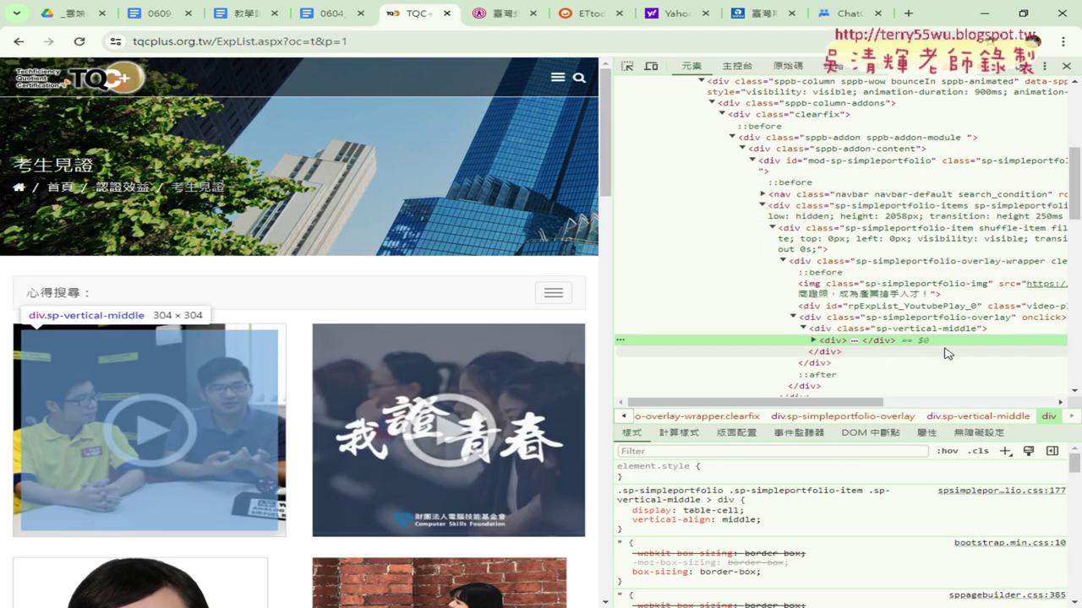
{"action": "left_click", "coordinate": [812, 341]}
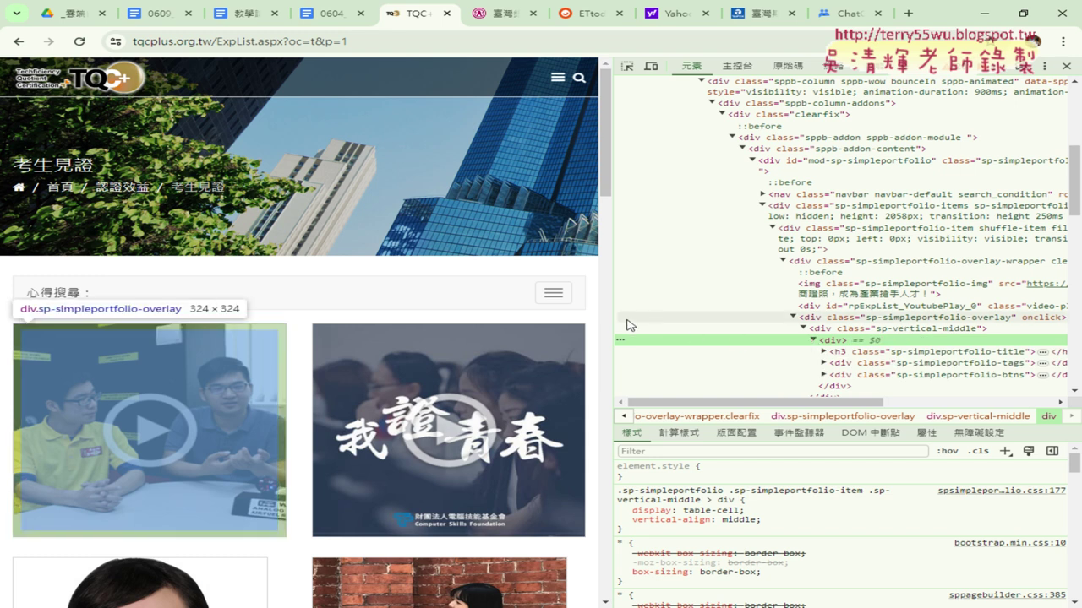
{"action": "mouse_move", "coordinate": [608, 320]}
{"action": "left_mouse_down"}
{"action": "mouse_move", "coordinate": [505, 319]}
{"action": "mouse_move", "coordinate": [636, 296]}
{"action": "left_mouse_up"}
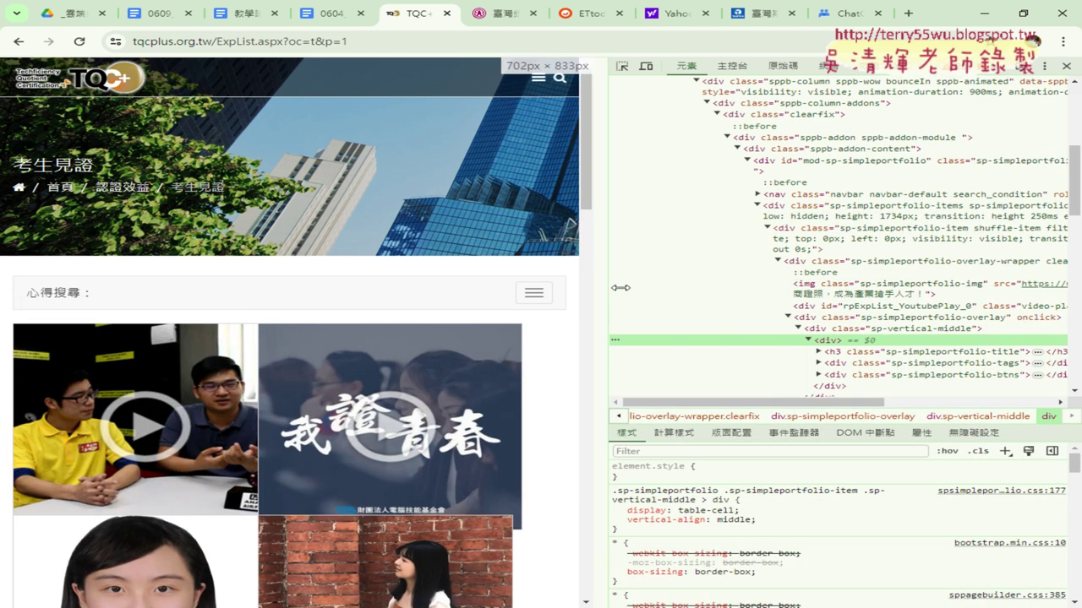
{"action": "left_click", "coordinate": [848, 350]}
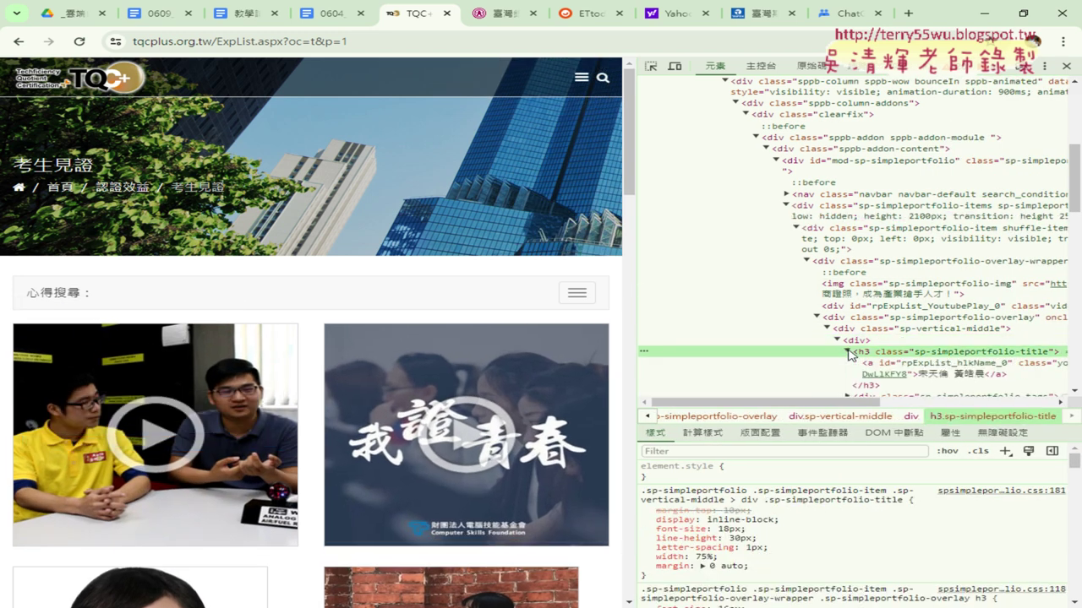
Expand the sp-simpleportfolio-tags and sp-simpleportfolio-btns divs to view their child nodes
{"action": "left_click", "coordinate": [848, 352]}
{"action": "left_click", "coordinate": [850, 362]}
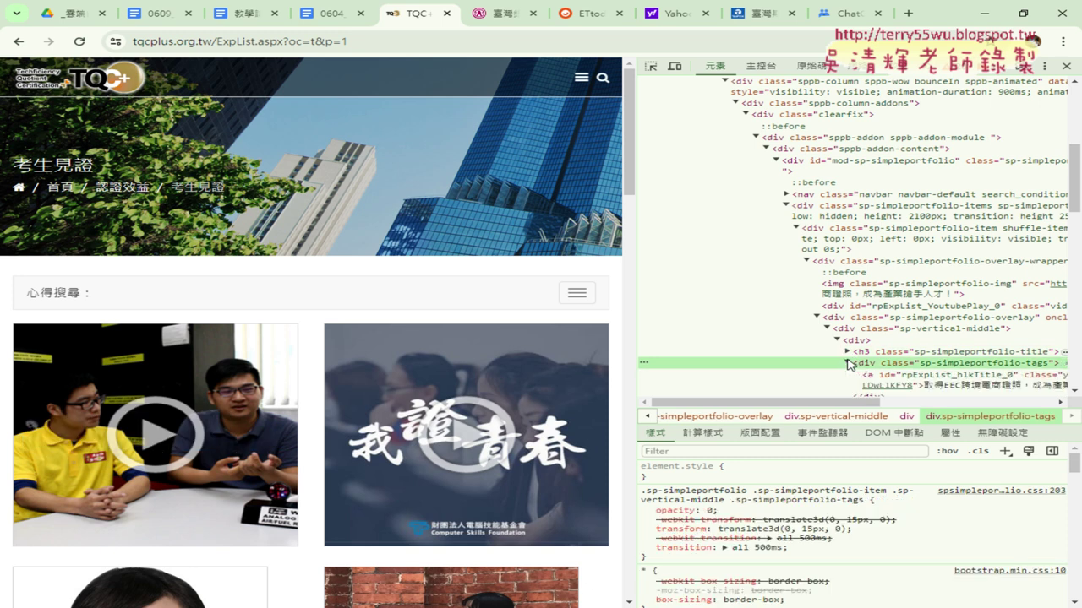
{"action": "scroll", "coordinate": [849, 362], "scroll_direction": "down", "scroll_amount": 1}
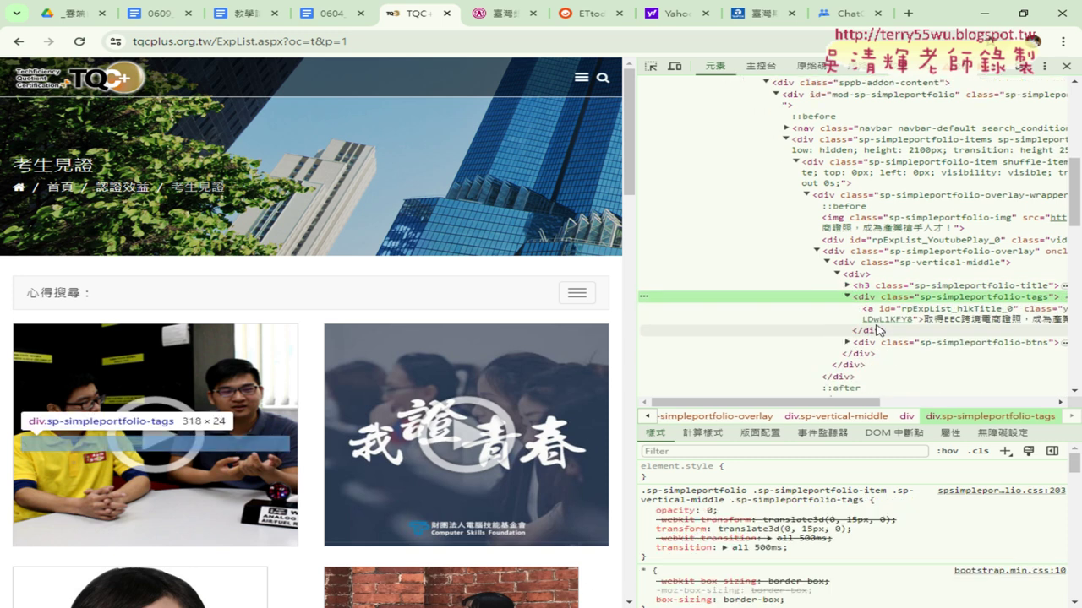
{"action": "left_click", "coordinate": [848, 343]}
{"action": "scroll", "coordinate": [849, 344], "scroll_direction": "down", "scroll_amount": 1}
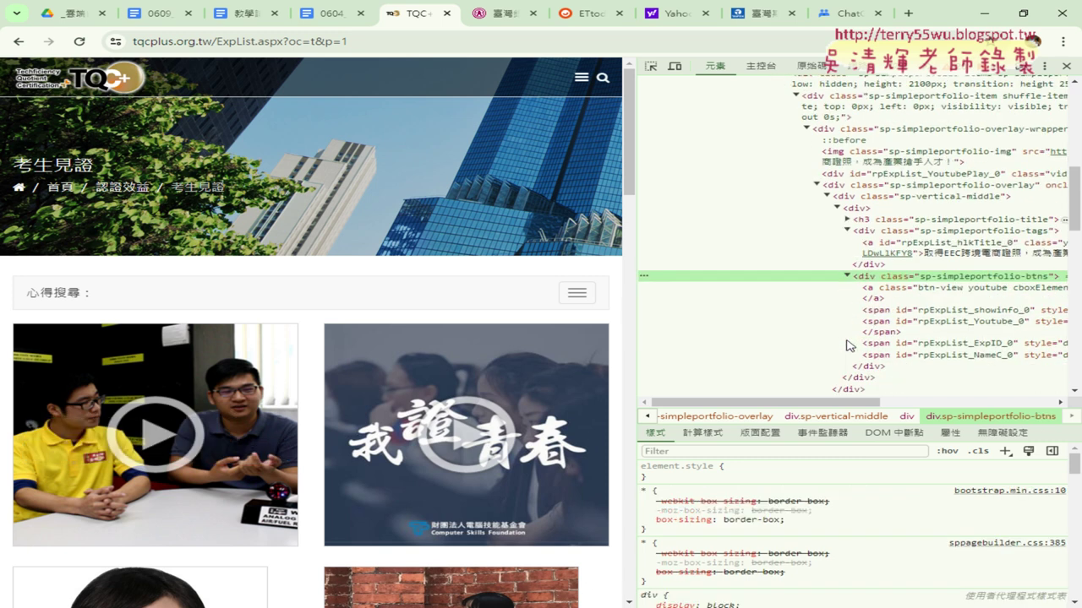
{"action": "scroll", "coordinate": [847, 345], "scroll_direction": "down", "scroll_amount": 1}
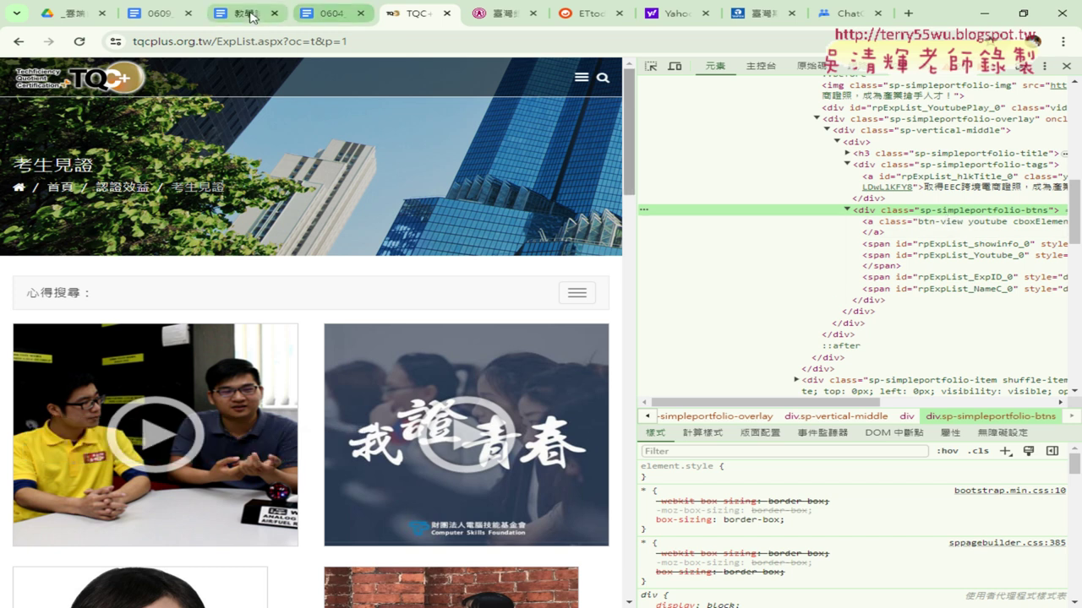
In the 0609 notes, highlight the find_all line, .get("src"), and the f=open to f.close() block
{"action": "left_click", "coordinate": [157, 14]}
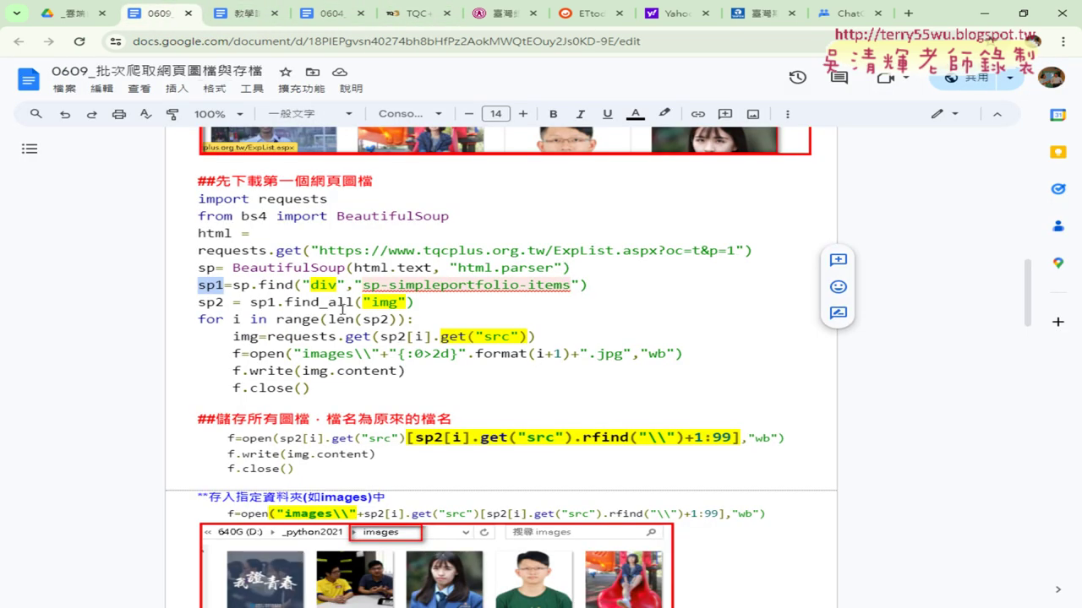
{"action": "left_click", "coordinate": [365, 302]}
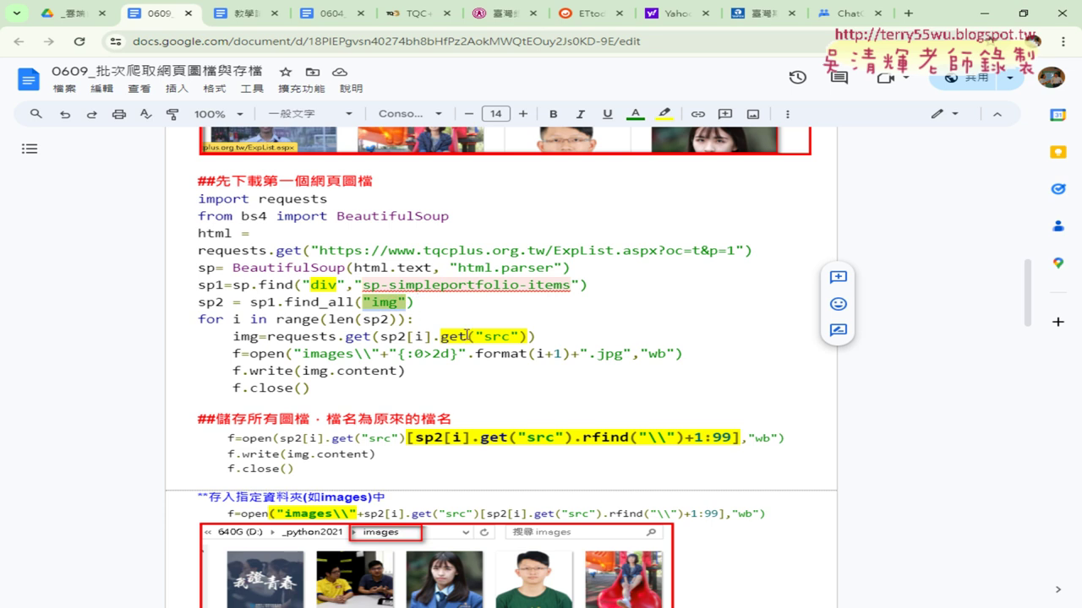
{"action": "left_click", "coordinate": [435, 336]}
{"action": "left_click_drag", "start_coordinate": [435, 336], "coordinate": [529, 336]}
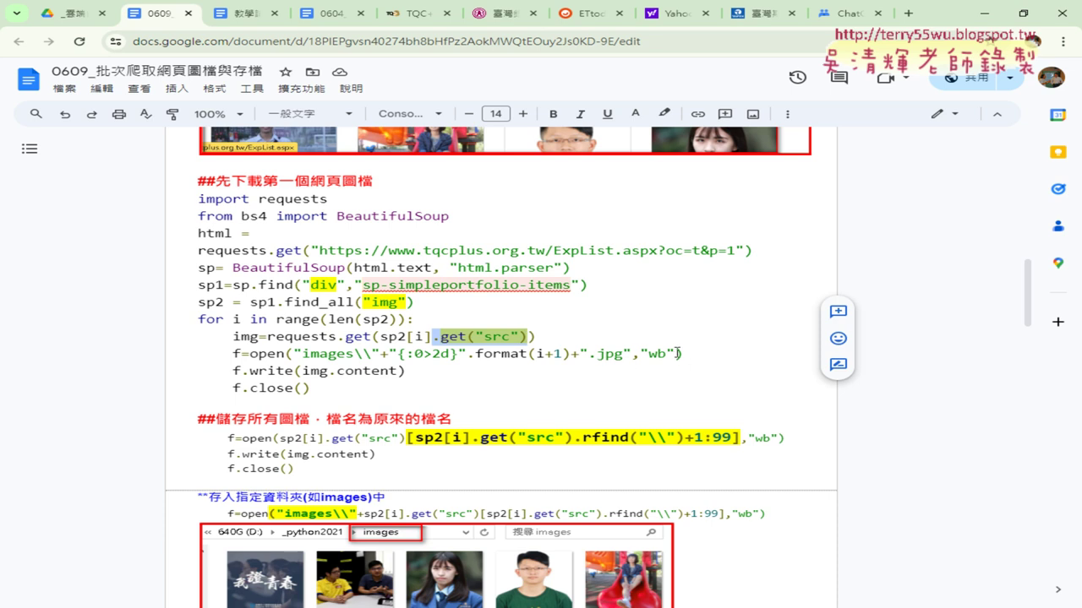
{"action": "left_click_drag", "start_coordinate": [336, 388], "coordinate": [177, 356]}
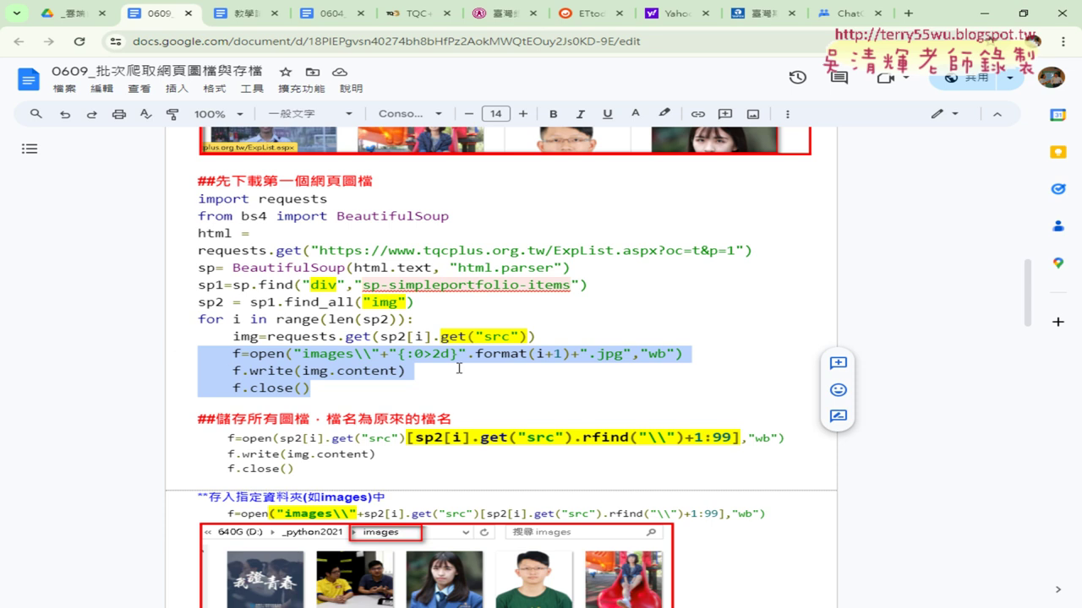
Walk through the file-saving code by highlighting .jpg, "wb", b, img.content and f.write
{"action": "mouse_move", "coordinate": [631, 354]}
{"action": "left_mouse_down"}
{"action": "mouse_move", "coordinate": [548, 353]}
{"action": "mouse_move", "coordinate": [583, 352]}
{"action": "left_mouse_up"}
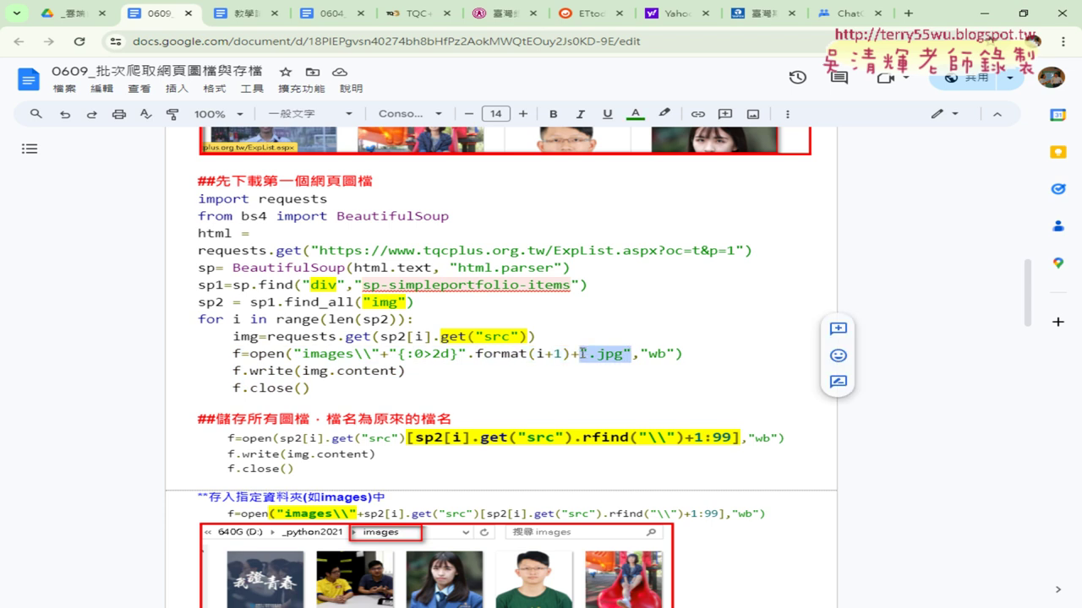
{"action": "left_click_drag", "start_coordinate": [640, 353], "coordinate": [676, 353]}
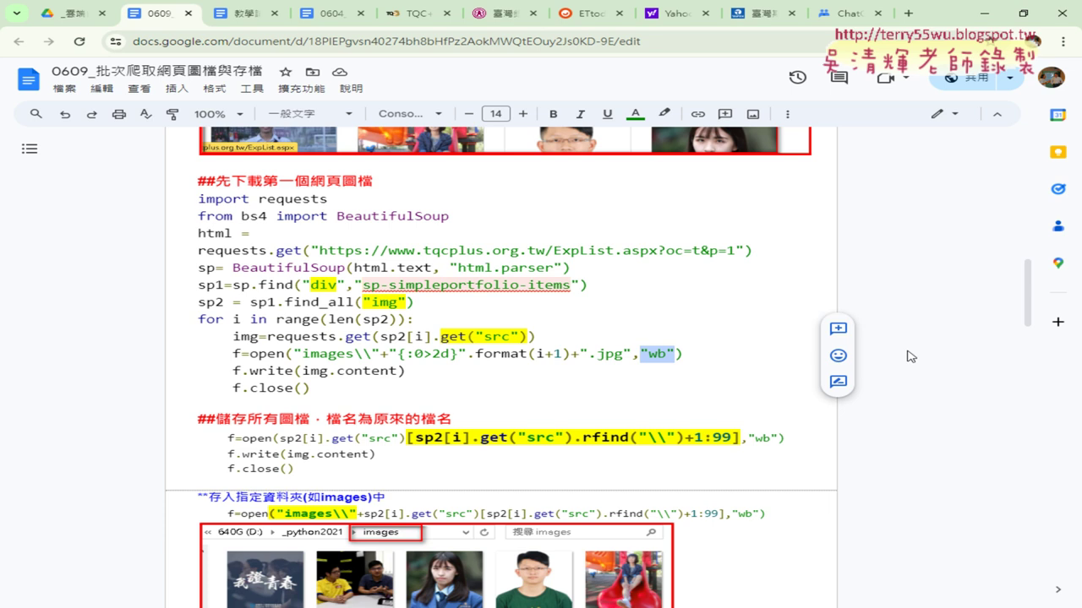
{"action": "left_click_drag", "start_coordinate": [665, 354], "coordinate": [654, 354]}
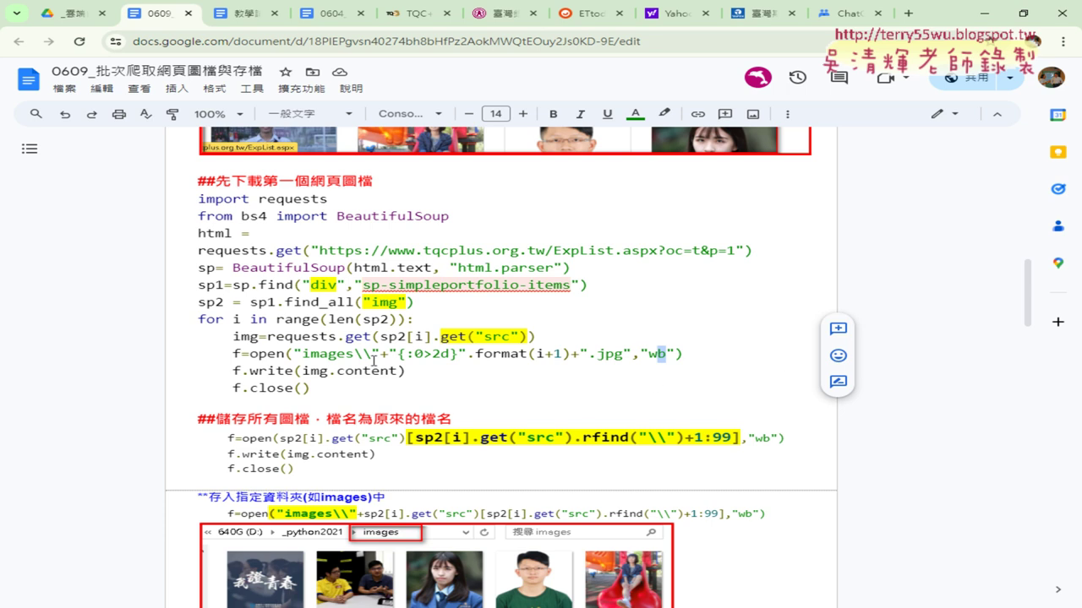
{"action": "left_click_drag", "start_coordinate": [397, 371], "coordinate": [304, 372]}
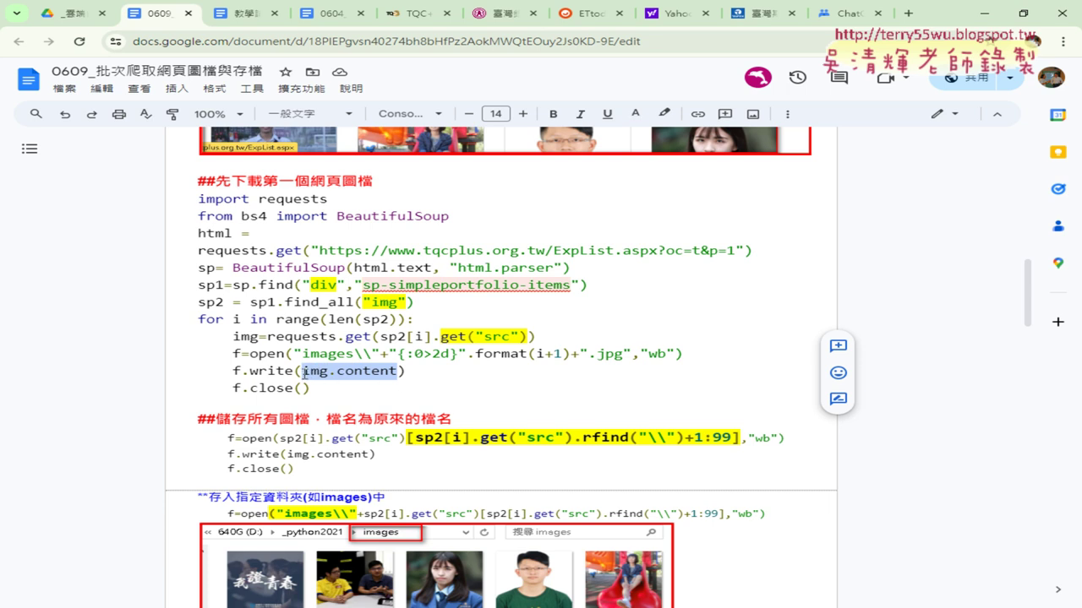
{"action": "left_click", "coordinate": [400, 371]}
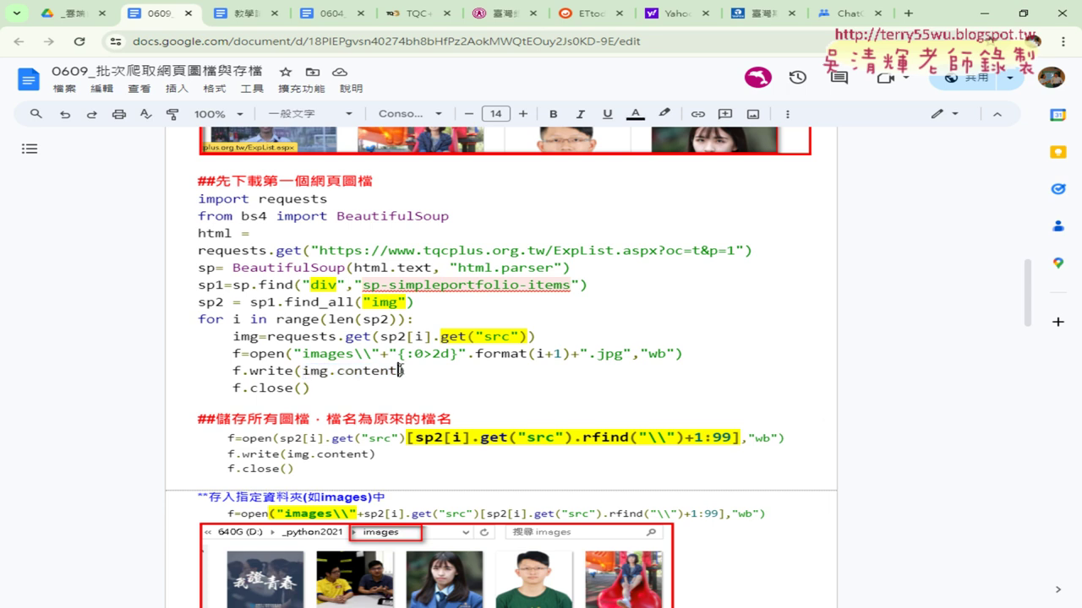
{"action": "left_click_drag", "start_coordinate": [400, 371], "coordinate": [328, 371]}
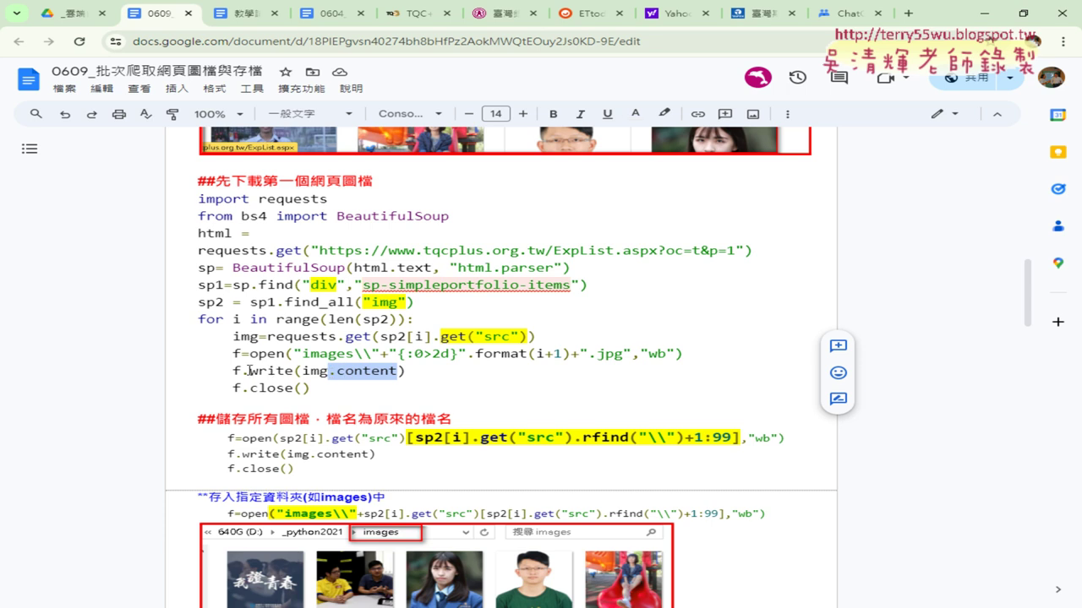
{"action": "left_click_drag", "start_coordinate": [241, 371], "coordinate": [234, 371]}
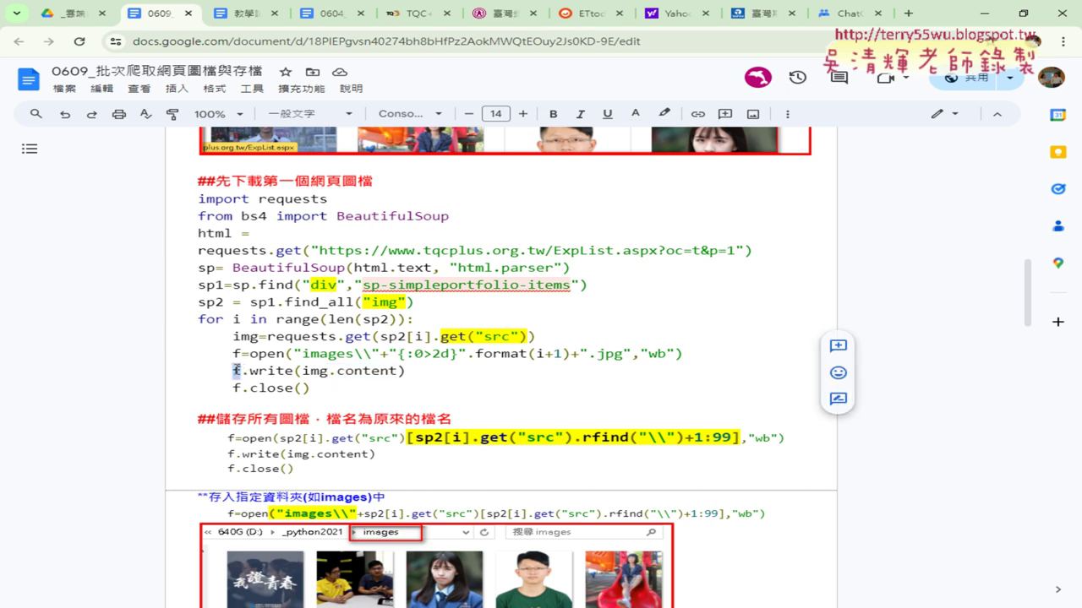
{"action": "left_click_drag", "start_coordinate": [311, 388], "coordinate": [181, 355]}
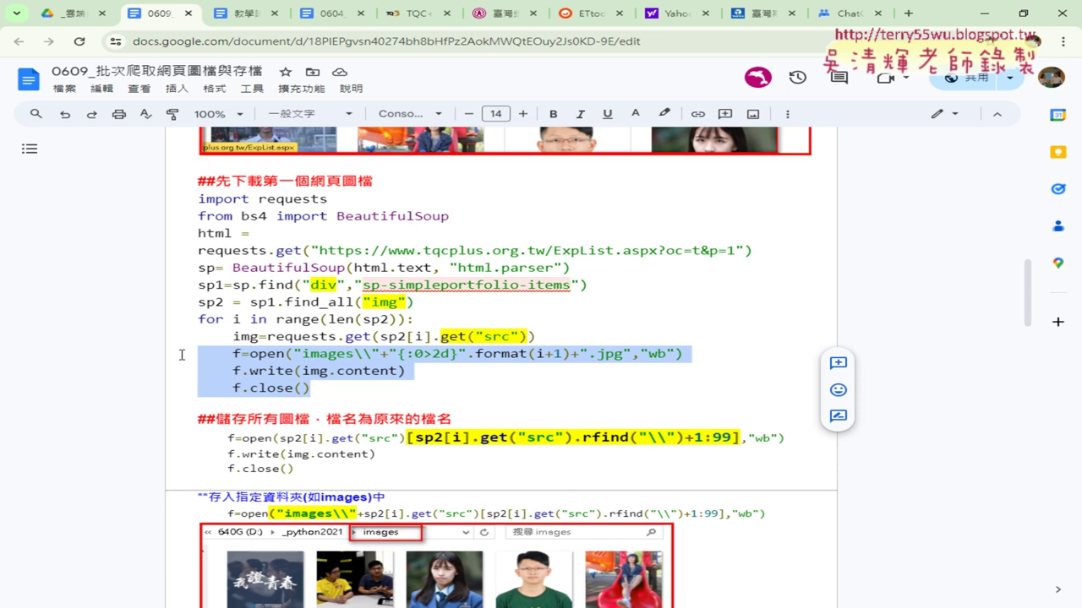
Make "wb" on the f=open line 18 pt with yellow highlight, then select the code block
{"action": "left_click", "coordinate": [708, 355]}
{"action": "left_click_drag", "start_coordinate": [676, 353], "coordinate": [639, 353]}
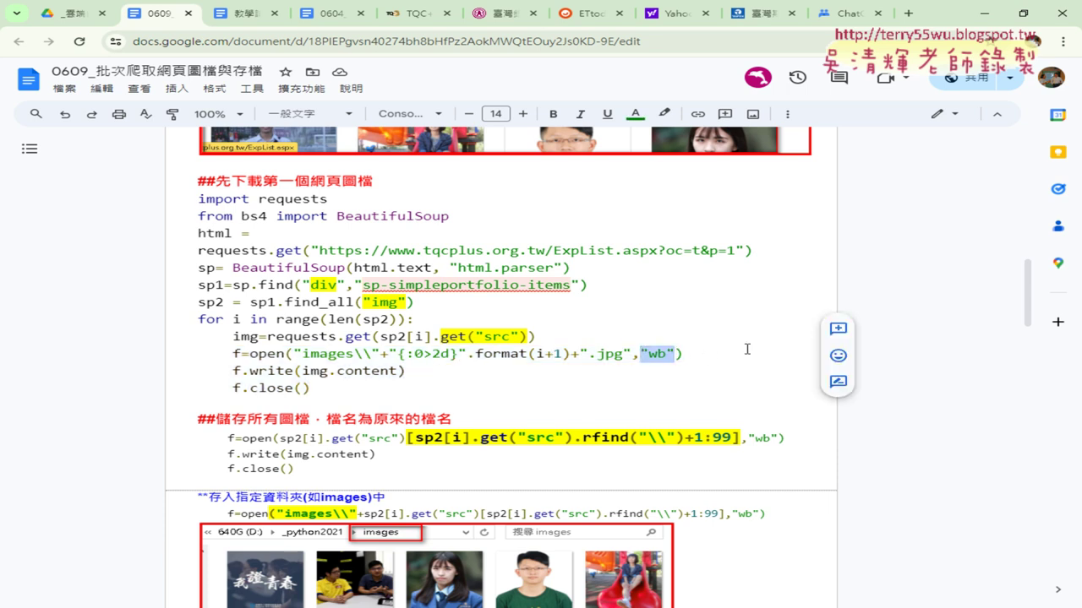
{"action": "left_click", "coordinate": [523, 114]}
{"action": "left_click", "coordinate": [523, 114]}
{"action": "left_click", "coordinate": [523, 114]}
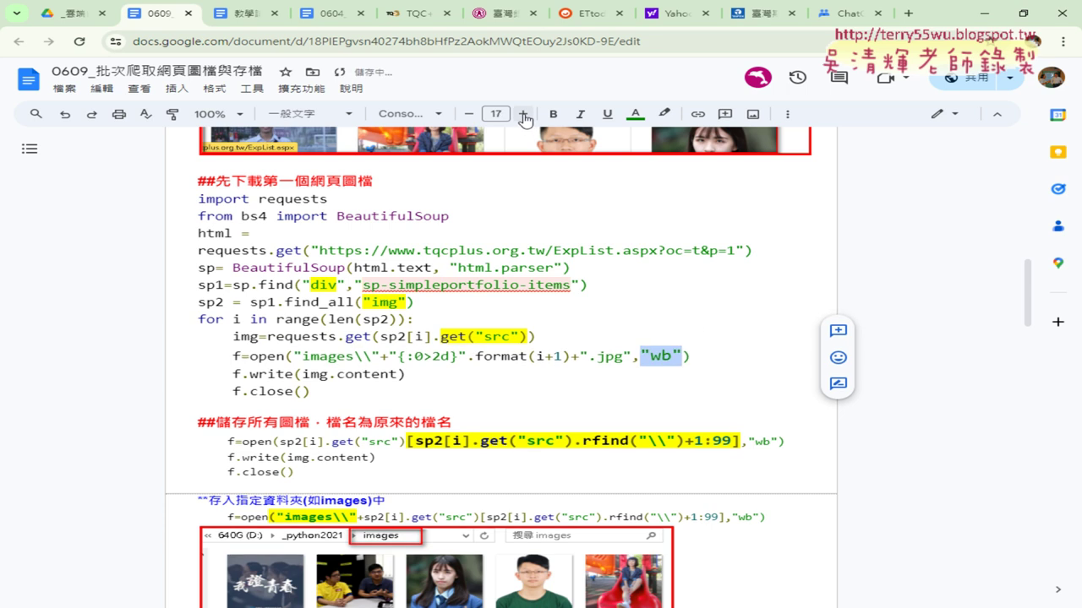
{"action": "left_click", "coordinate": [523, 114]}
{"action": "left_click", "coordinate": [664, 114]}
{"action": "left_click", "coordinate": [724, 175]}
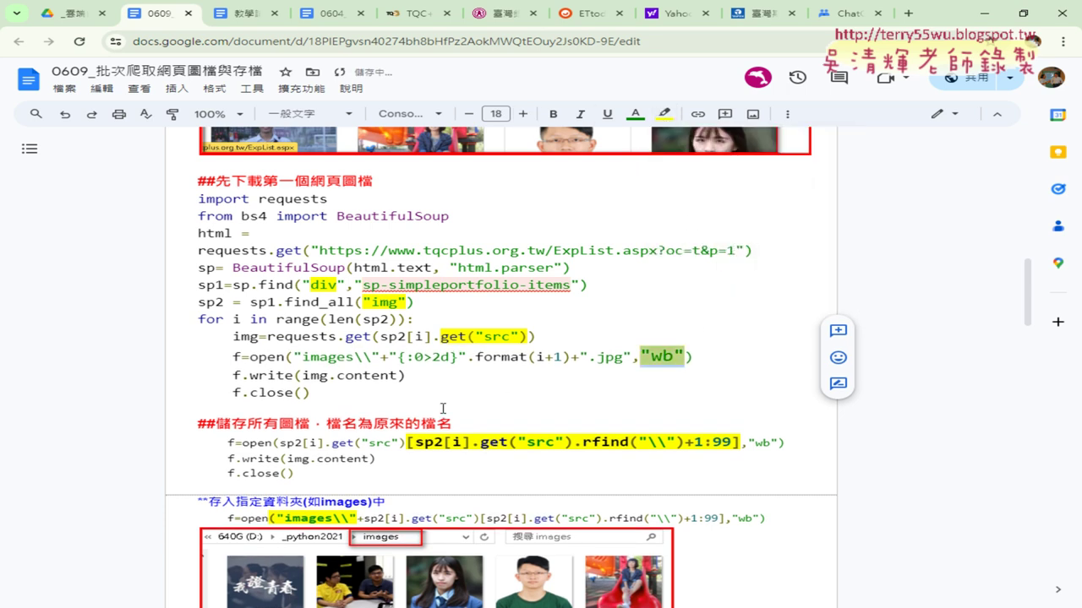
{"action": "scroll", "coordinate": [422, 403], "scroll_direction": "down", "scroll_amount": 1}
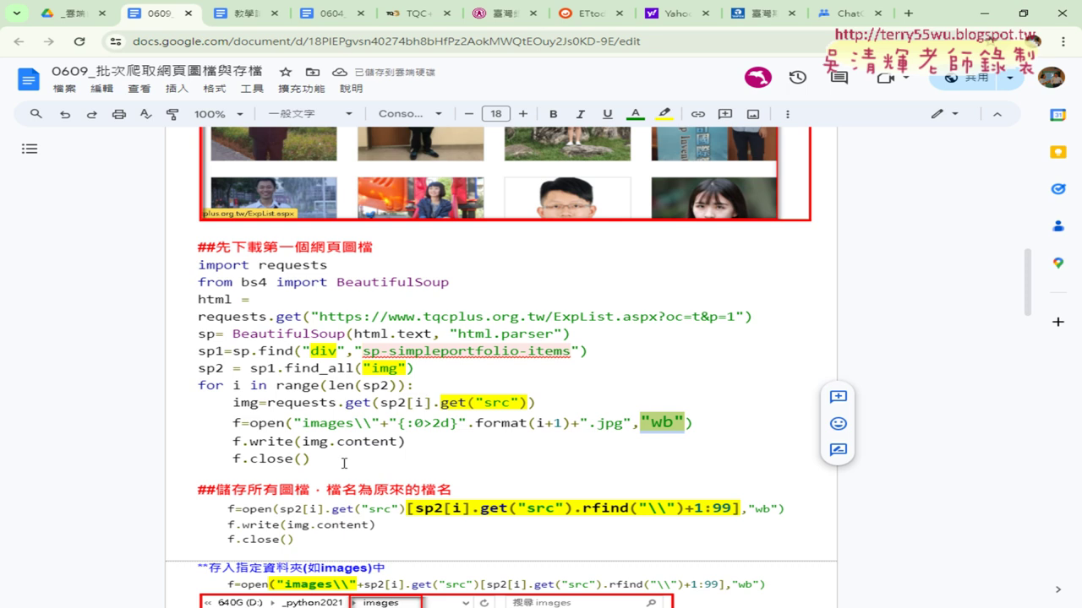
{"action": "left_click_drag", "start_coordinate": [338, 461], "coordinate": [180, 265]}
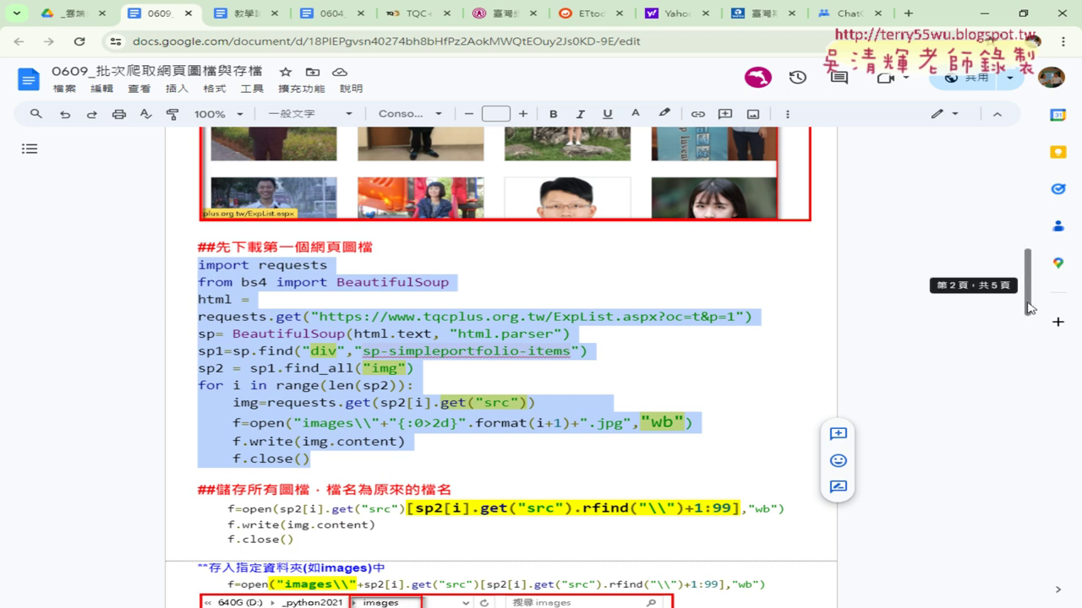
Paste the copied download code into a new Spyder script and select 'images' on line 9
{"action": "key", "text": "alt+Tab"}
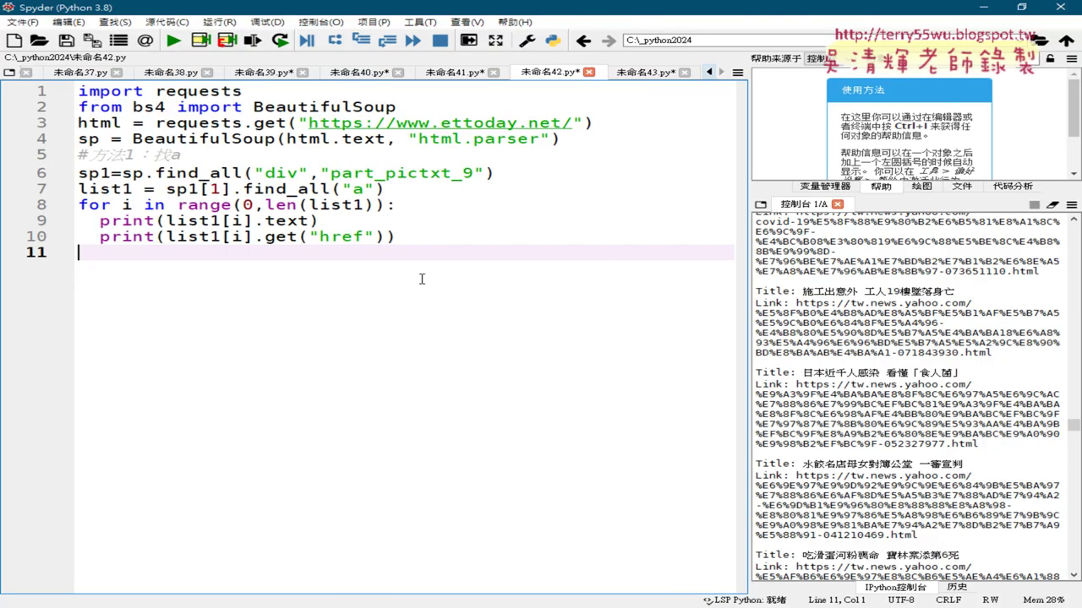
{"action": "left_click", "coordinate": [14, 39]}
{"action": "key", "text": "ctrl+a"}
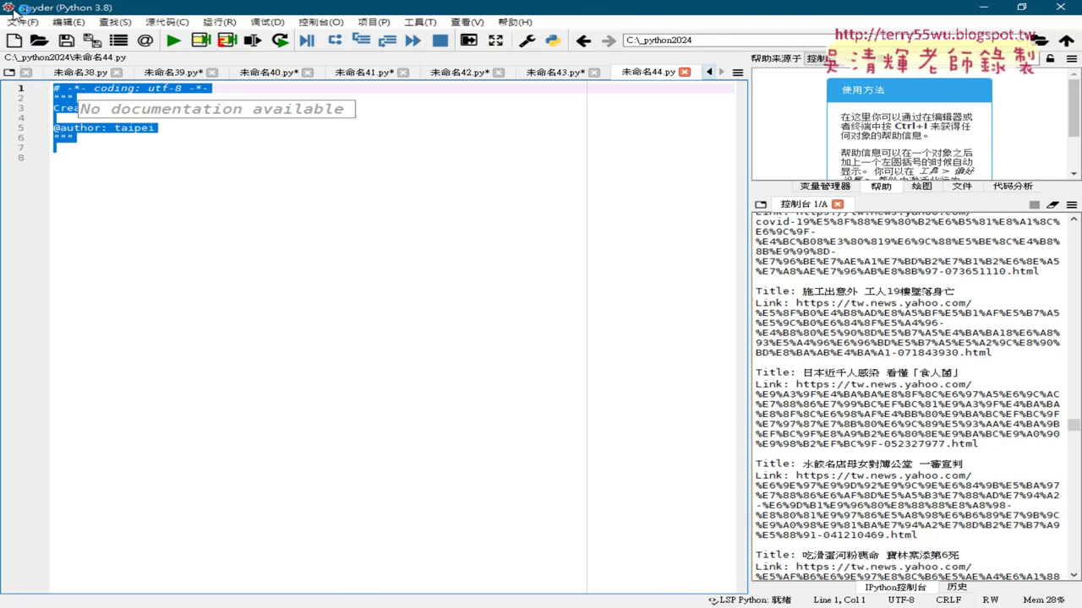
{"action": "type", "text": "import requests from bs4 import BeautifulSoup html = requests.get(\"https://www.tqcplus.org.tw/ExpList.aspx?oc=t&p=1\") sp= BeautifulSoup(html.text, \"html.parser\") sp1=sp.find(\"div\",\"sp-simpleportfolio-items\") sp2 = sp1.find_all(\"img\") for i in range(len(sp2)):     img=requests.get(sp2[i].get(\"src\"))     f=open(\"images\\\\\"+\"{:0>2d}\".format(i+1)+\".jpg\",\"wb\")     f.write(img.content)     f.close()"}
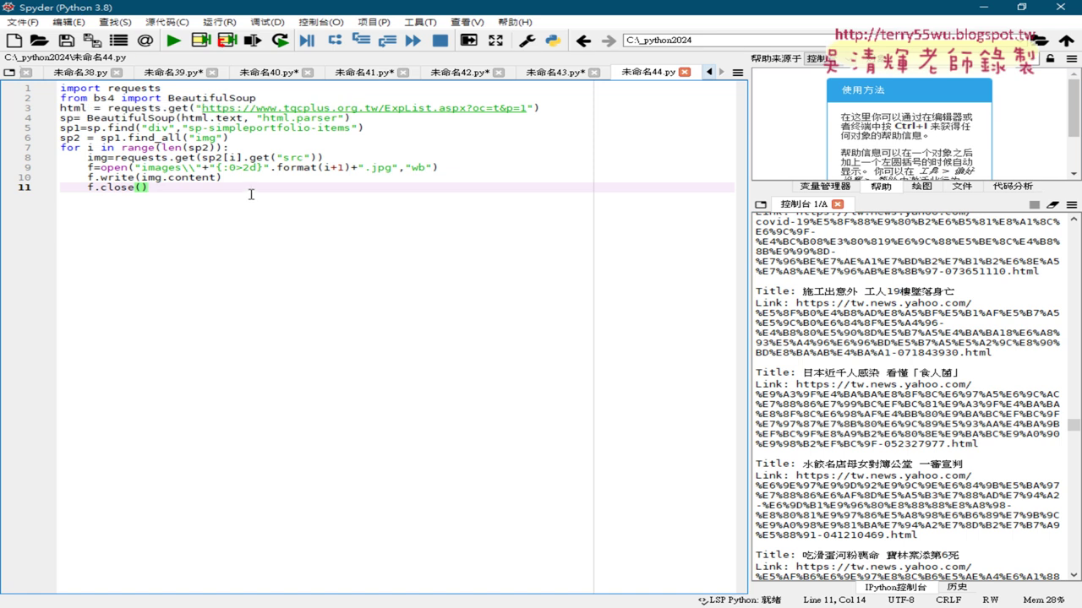
{"action": "left_click_drag", "start_coordinate": [141, 167], "coordinate": [198, 167]}
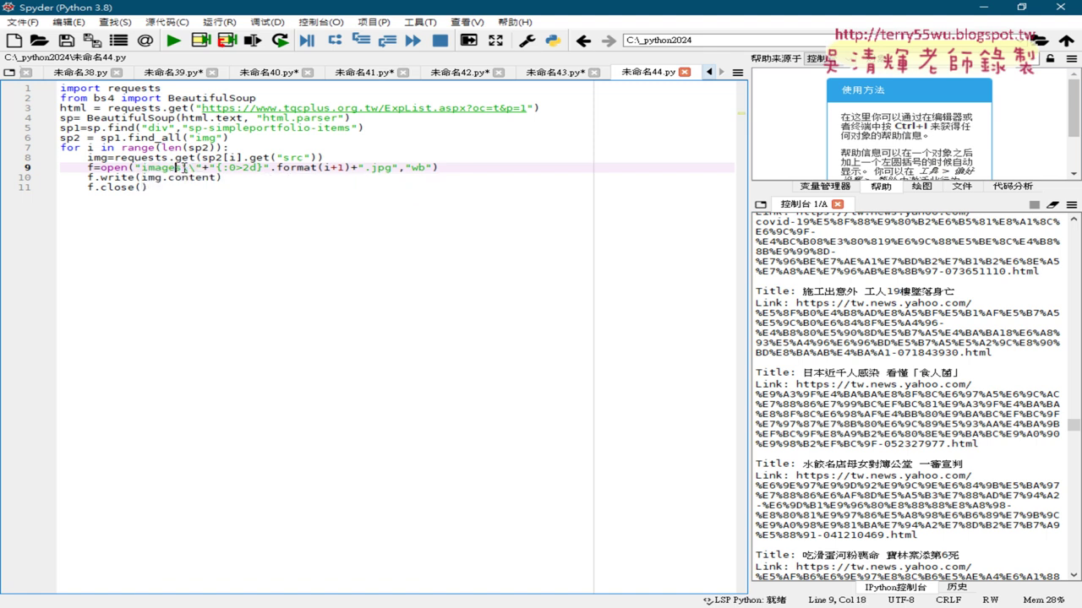
{"action": "left_click", "coordinate": [182, 167]}
{"action": "left_click_drag", "start_coordinate": [182, 167], "coordinate": [141, 167]}
Create a new folder named 'images' on drive E:
{"action": "key", "text": "alt+Tab"}
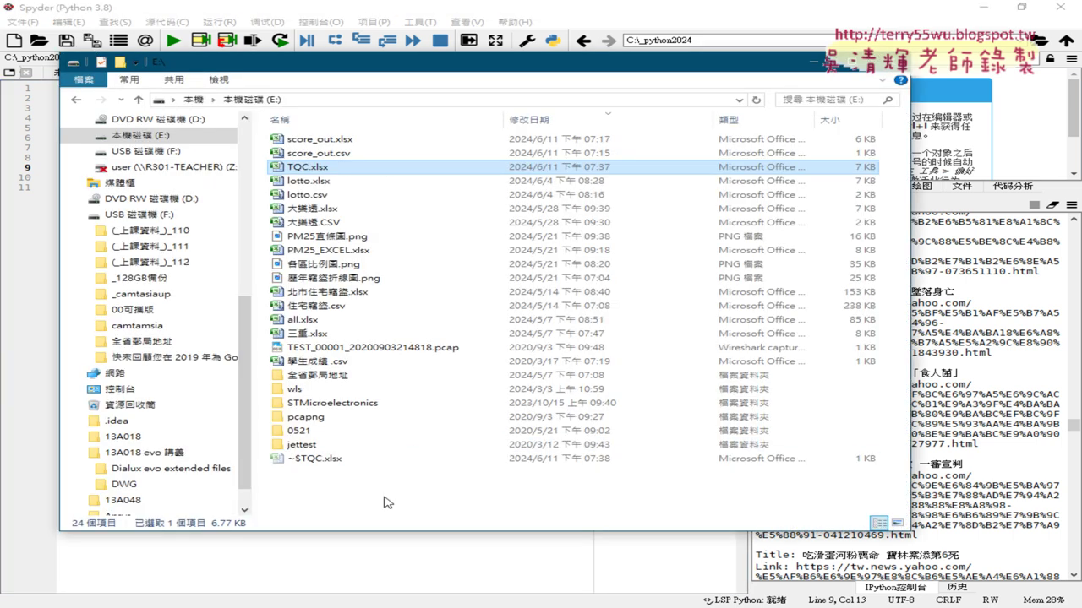
{"action": "right_click", "coordinate": [348, 515]}
{"action": "mouse_move", "coordinate": [329, 475]}
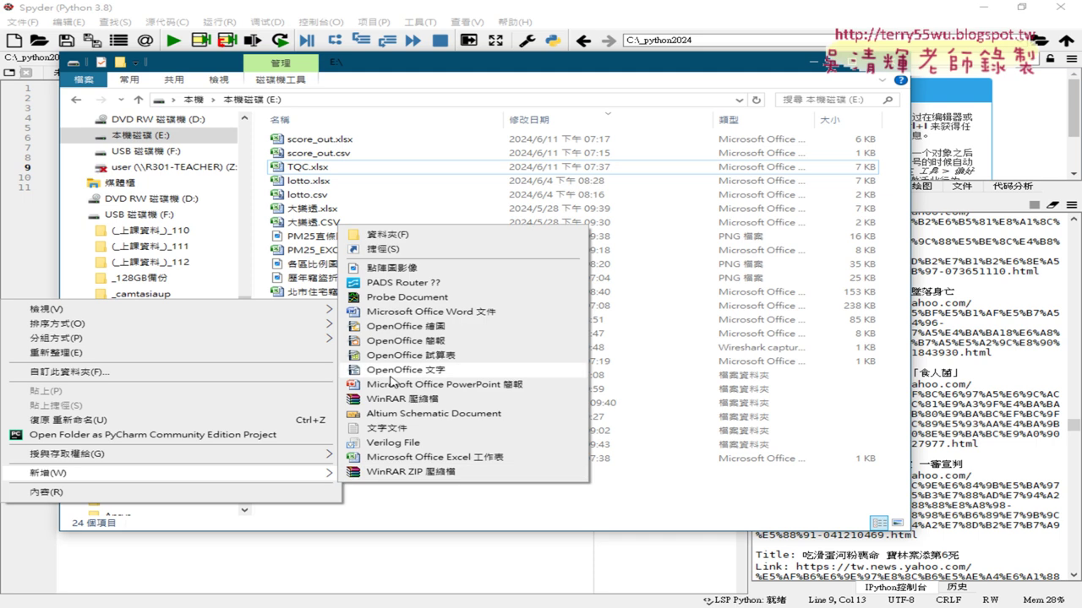
{"action": "left_click", "coordinate": [410, 234]}
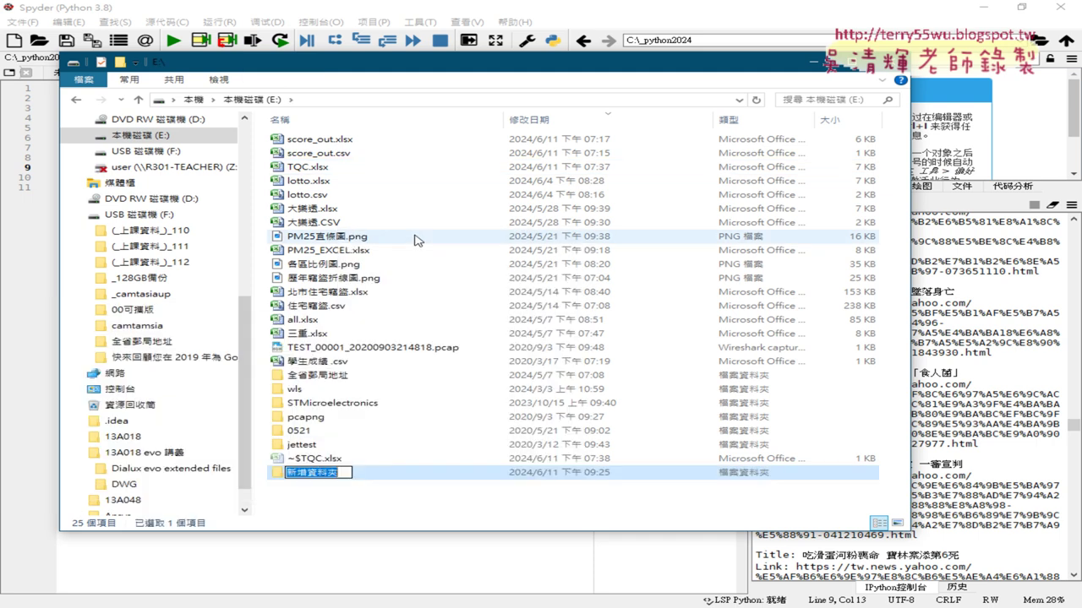
{"action": "type", "text": "images"}
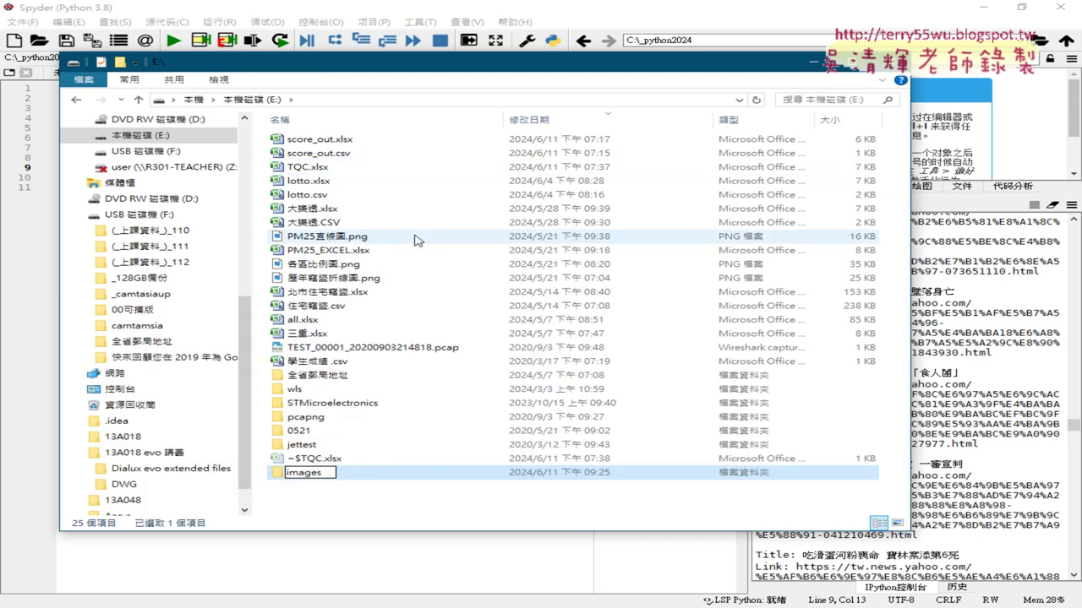
{"action": "key", "text": "Return"}
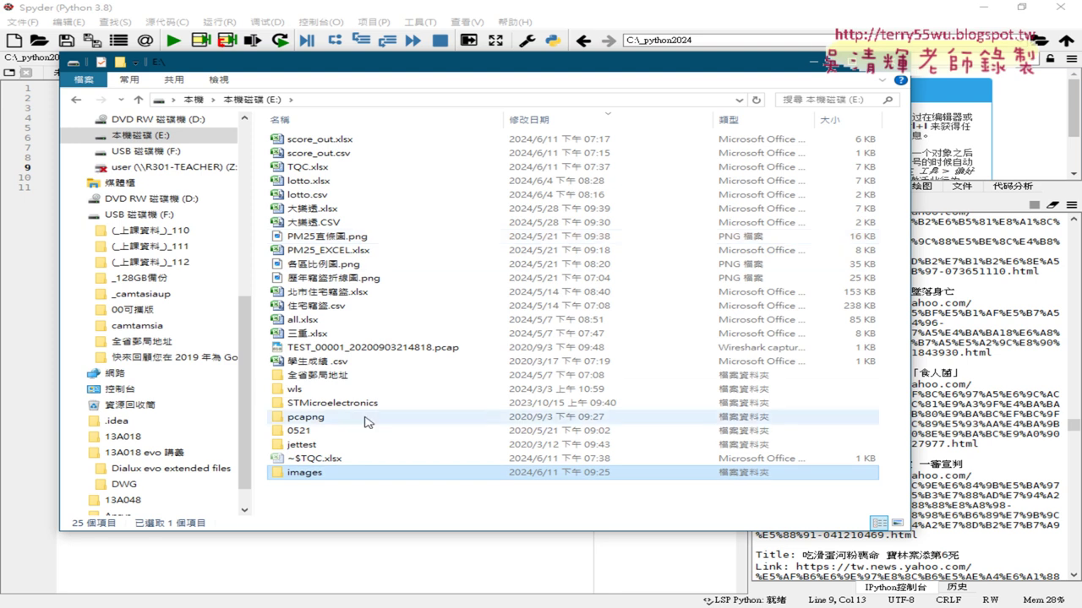
Confirm the images folder is empty, then return to the save path in the script
{"action": "double_click", "coordinate": [343, 475]}
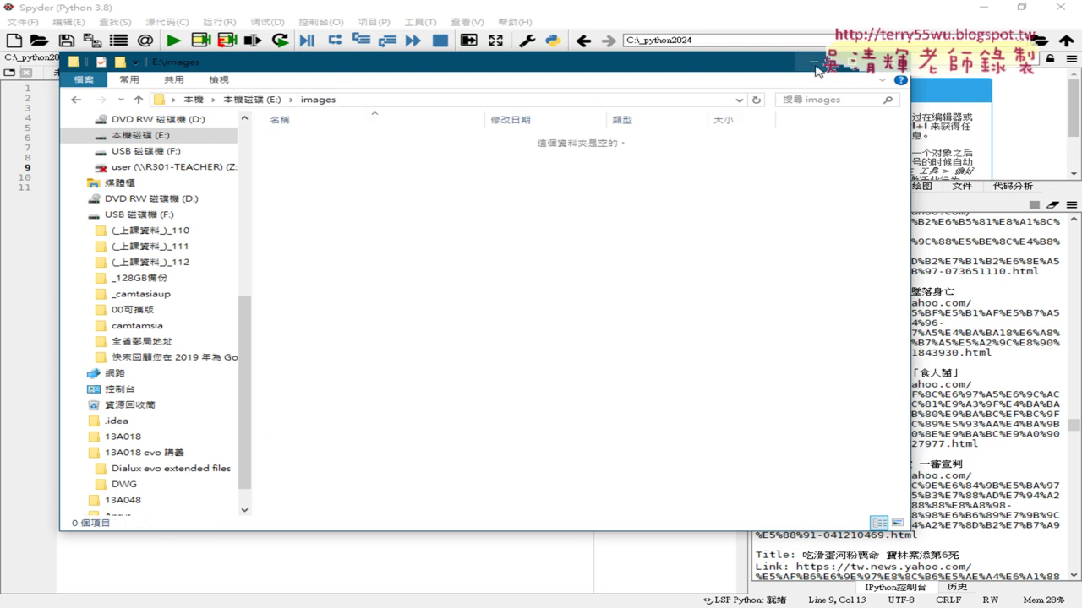
{"action": "left_click", "coordinate": [813, 61]}
{"action": "left_click", "coordinate": [351, 175]}
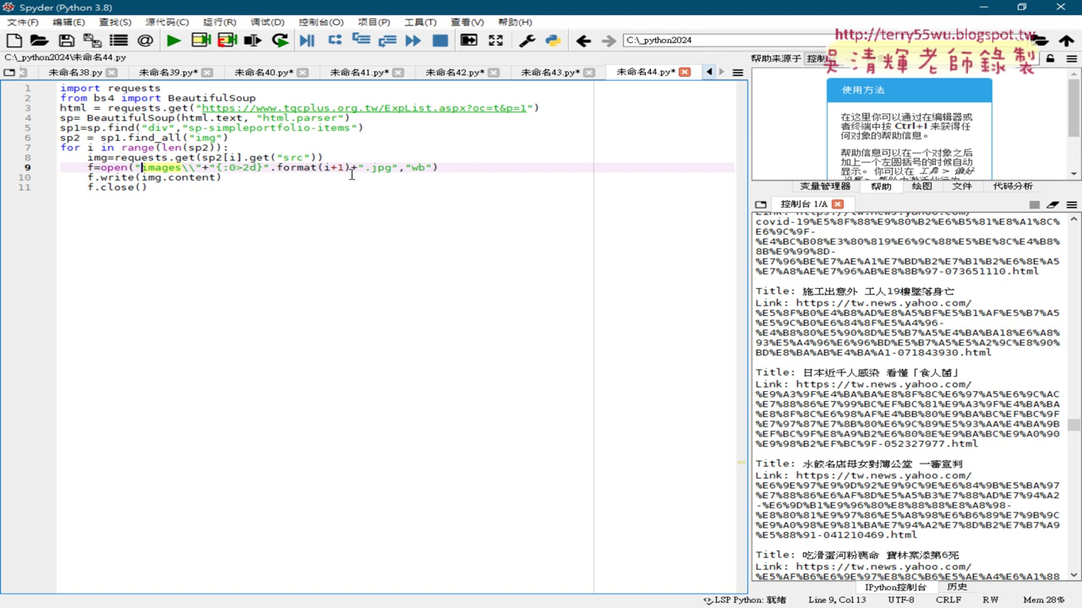
Prefix the open() path on line 9 with E:\\ so it saves to E:\\images
{"action": "type", "text": "E"}
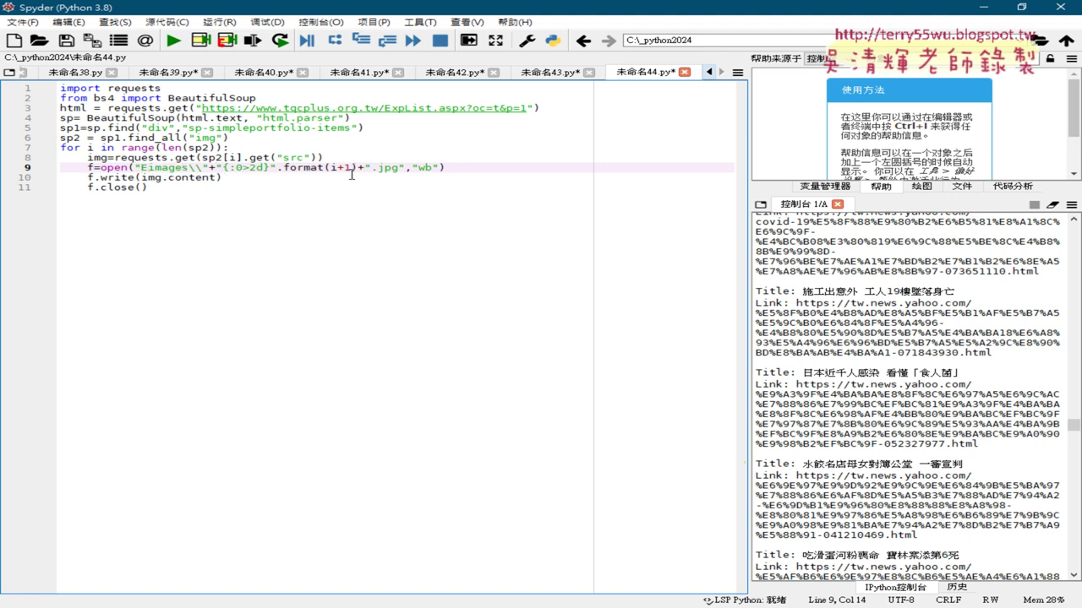
{"action": "type", "text": ":\\\\"}
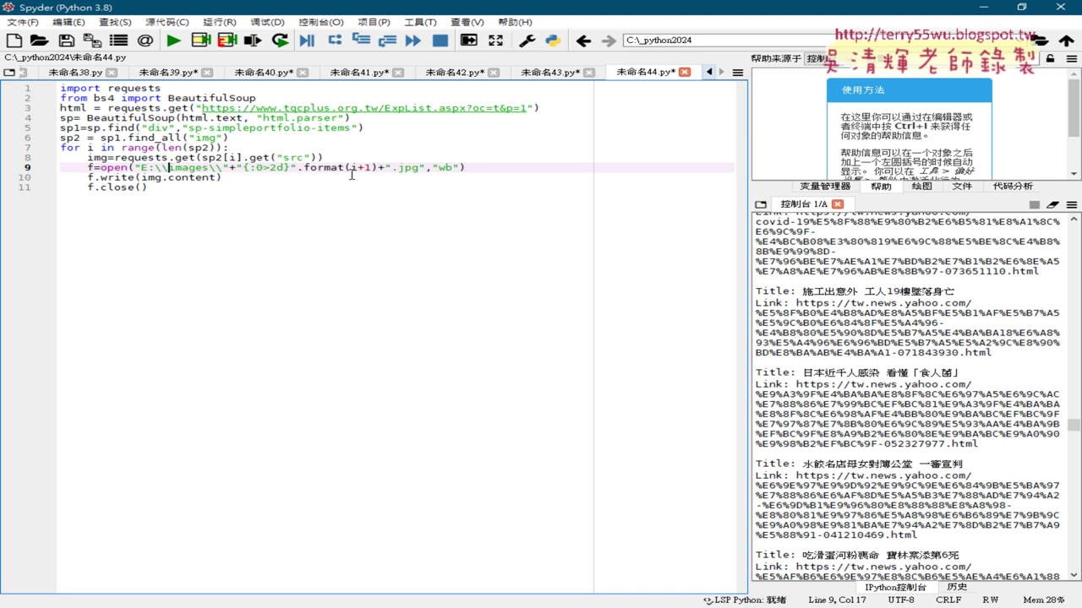
{"action": "left_click", "coordinate": [148, 167]}
{"action": "left_click_drag", "start_coordinate": [149, 168], "coordinate": [211, 168]}
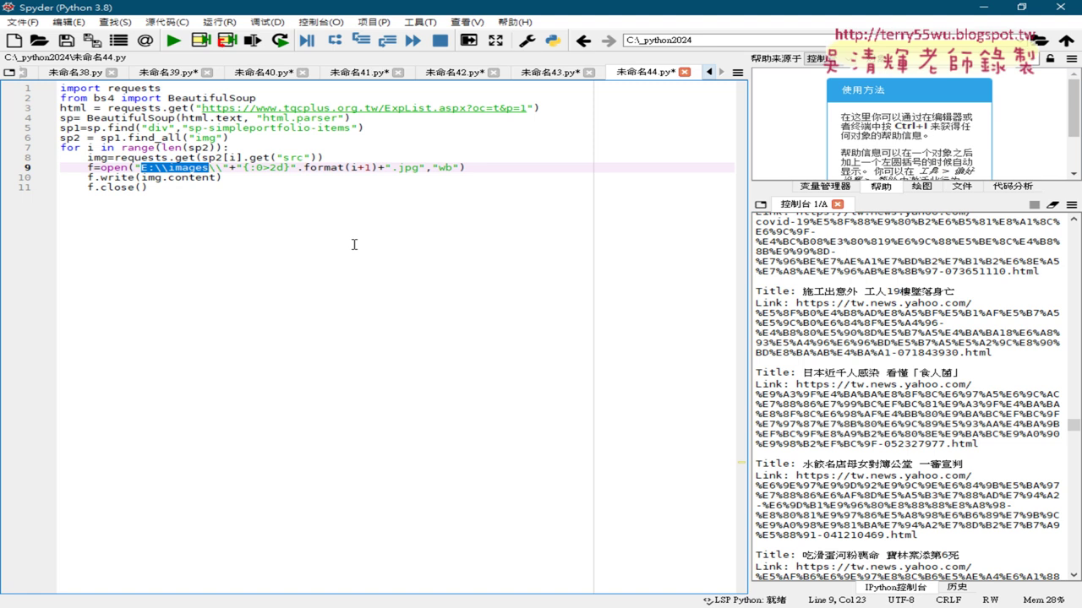
Enlarge the editor text, widen the console, and run the script with F5
{"action": "key", "text": "ctrl+plus"}
{"action": "key", "text": "ctrl+plus"}
{"action": "key", "text": "ctrl+plus"}
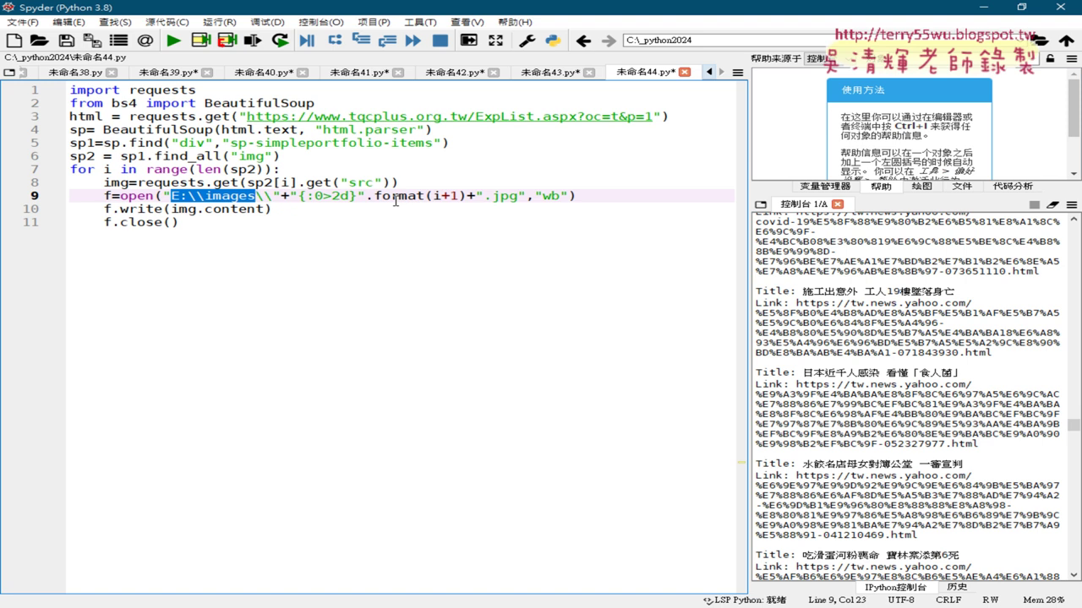
{"action": "left_click_drag", "start_coordinate": [749, 257], "coordinate": [470, 255]}
{"action": "left_click", "coordinate": [181, 222]}
{"action": "key", "text": "F5"}
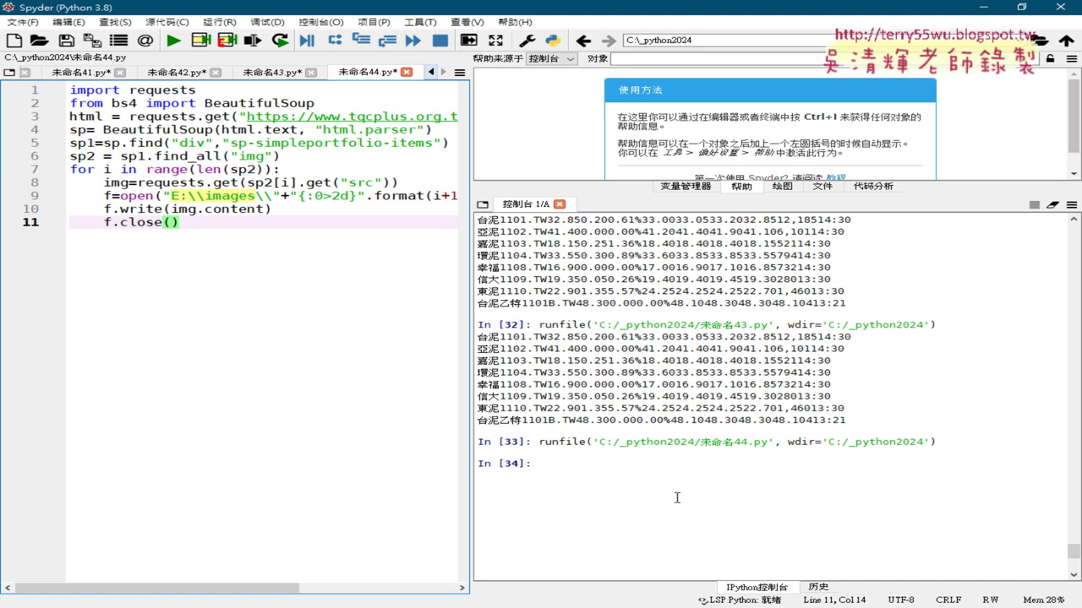
{"action": "key", "text": "alt+Tab"}
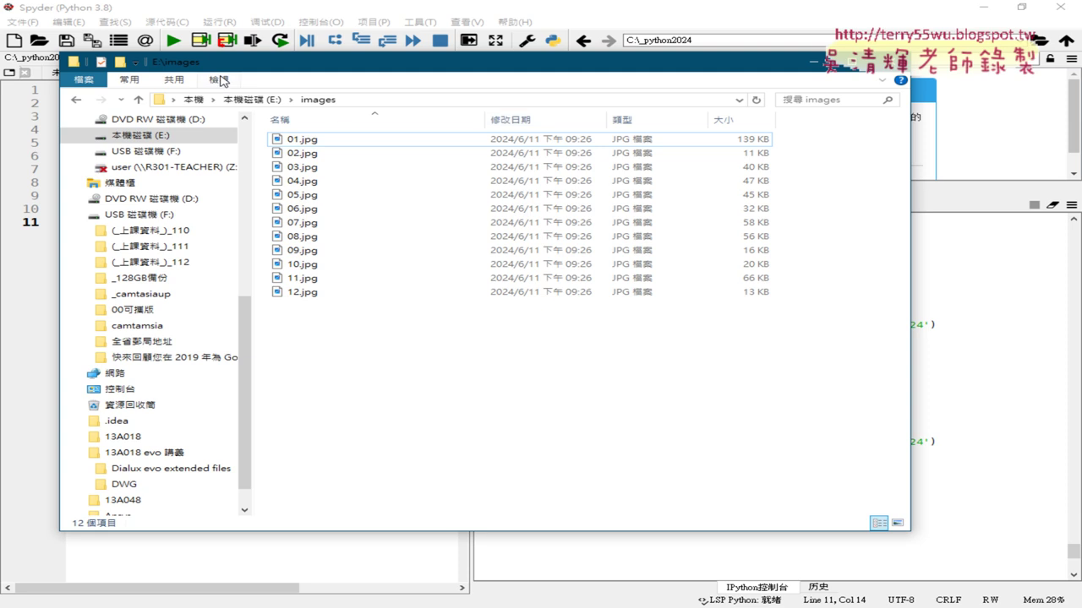
Show the twelve saved images as large icons in a narrower Explorer window beside Spyder
{"action": "left_click", "coordinate": [221, 80]}
{"action": "left_click", "coordinate": [245, 99]}
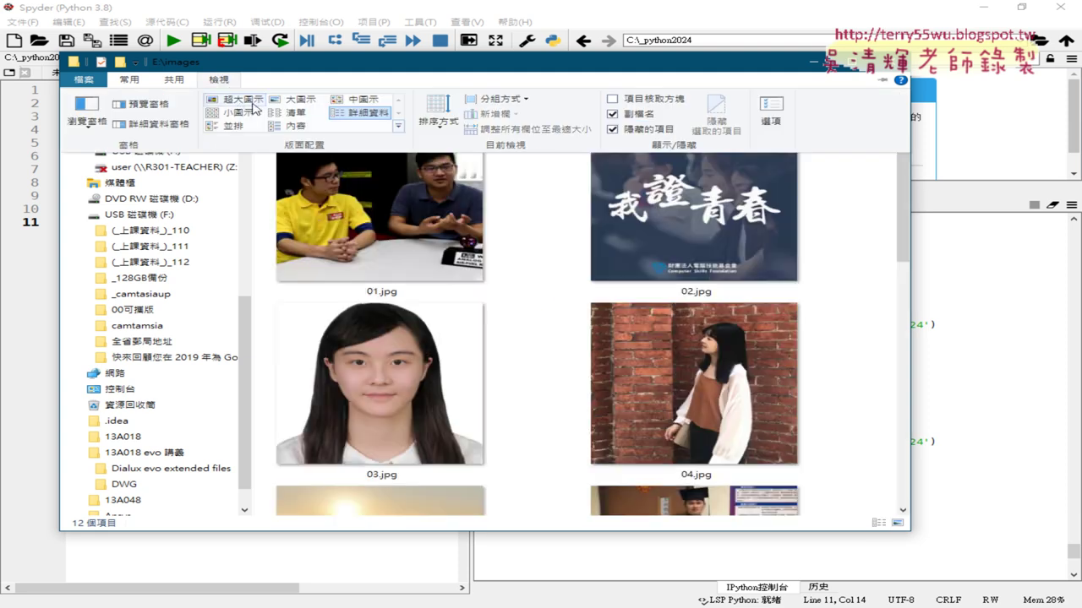
{"action": "left_click", "coordinate": [272, 101]}
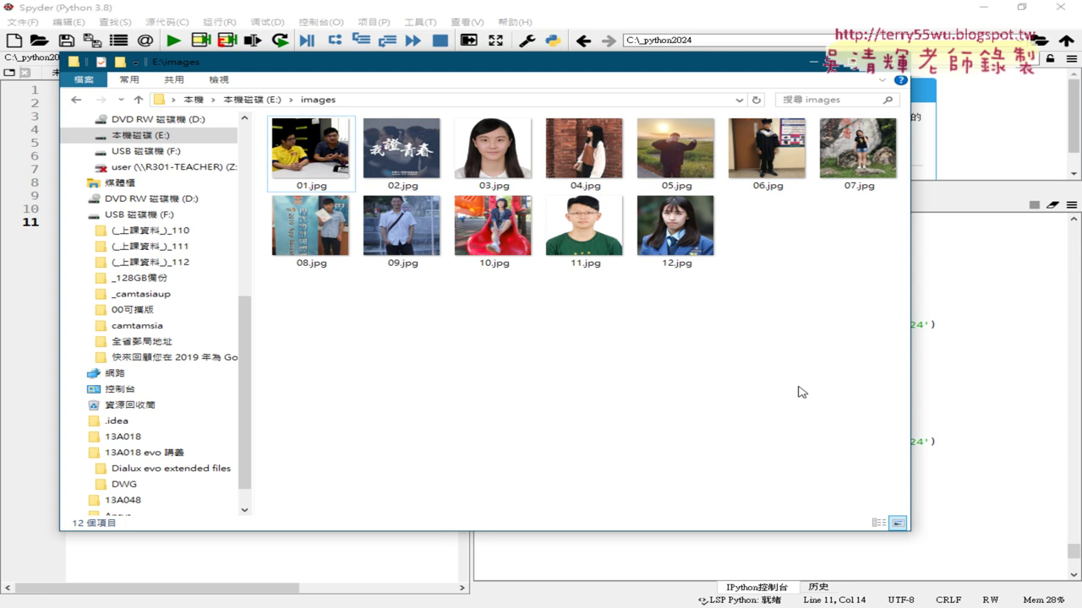
{"action": "left_click_drag", "start_coordinate": [910, 361], "coordinate": [729, 356]}
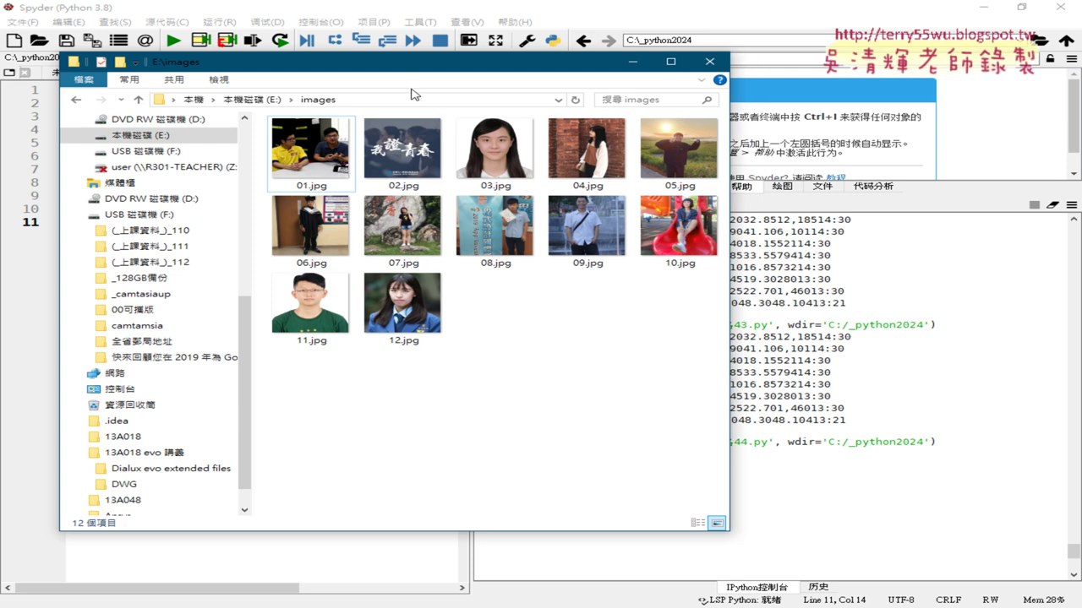
{"action": "left_click_drag", "start_coordinate": [397, 67], "coordinate": [808, 49]}
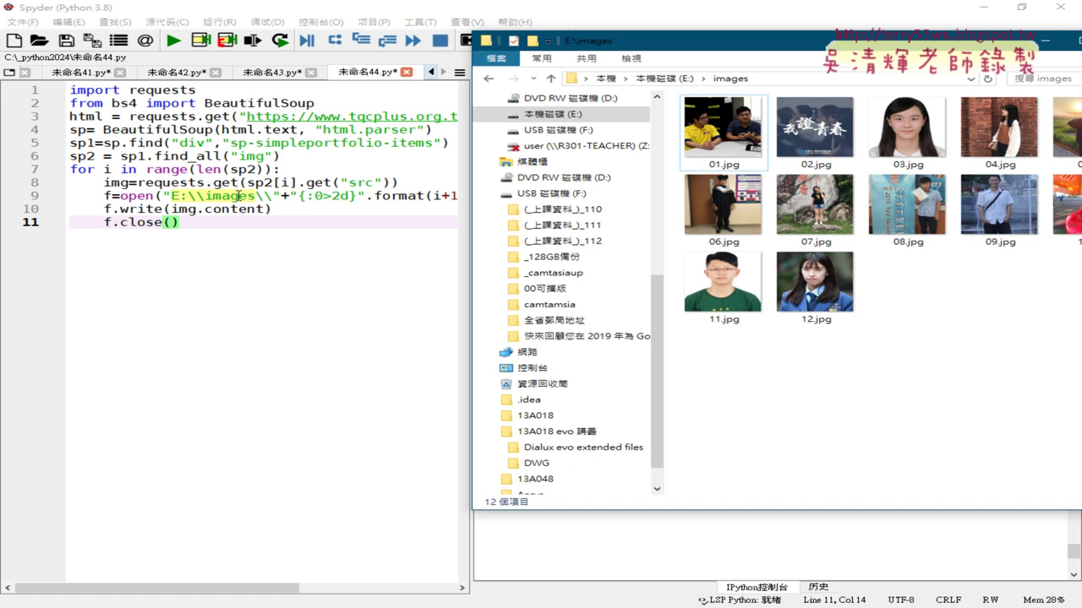
Select the div class name sp-simpleportfolio-items on line 5 of the script
{"action": "double_click", "coordinate": [186, 144]}
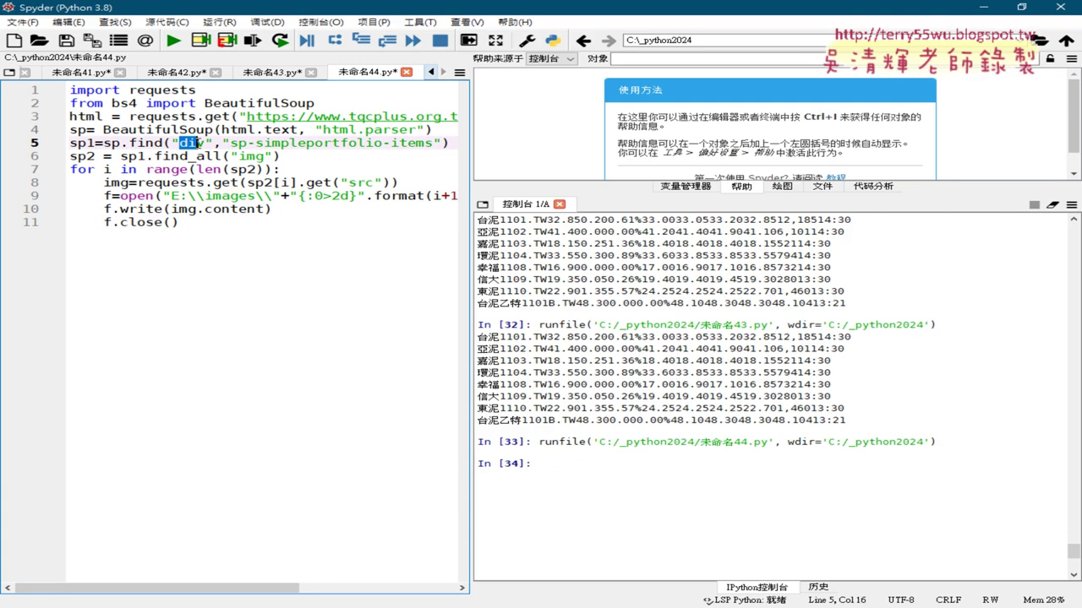
{"action": "left_click_drag", "start_coordinate": [199, 143], "coordinate": [207, 143]}
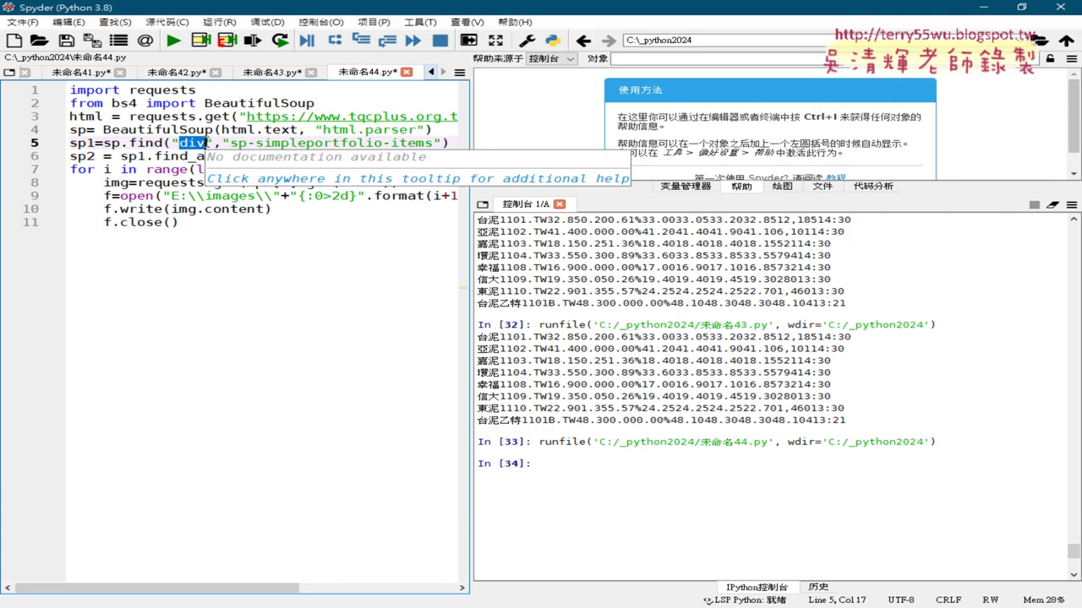
{"action": "left_click", "coordinate": [234, 143]}
{"action": "left_click_drag", "start_coordinate": [233, 144], "coordinate": [435, 145]}
{"action": "key", "text": "ctrl+c"}
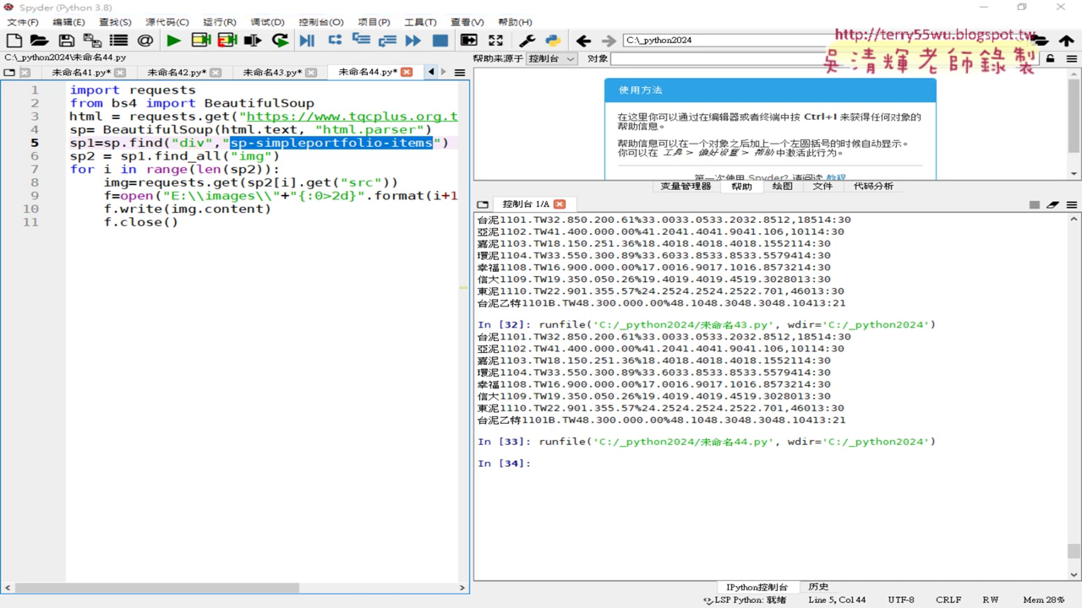
Search the TQC+ page's DevTools element tree for sp-simpleportfolio-items
{"action": "key", "text": "alt+Tab"}
{"action": "key", "text": "ctrl+Tab"}
{"action": "key", "text": "ctrl+Tab"}
{"action": "key", "text": "ctrl+Tab"}
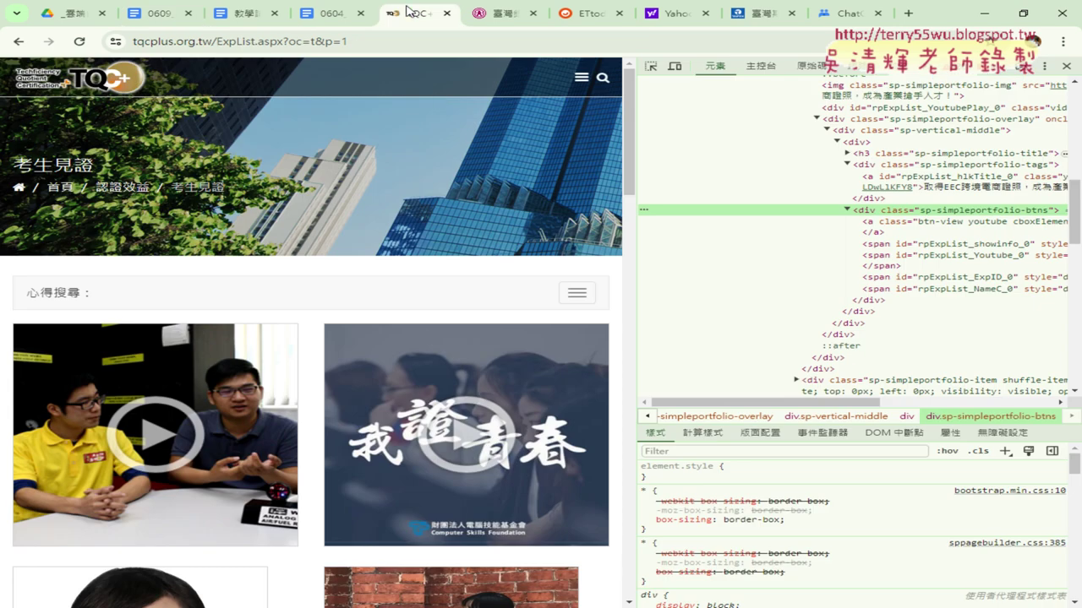
{"action": "left_click", "coordinate": [783, 311]}
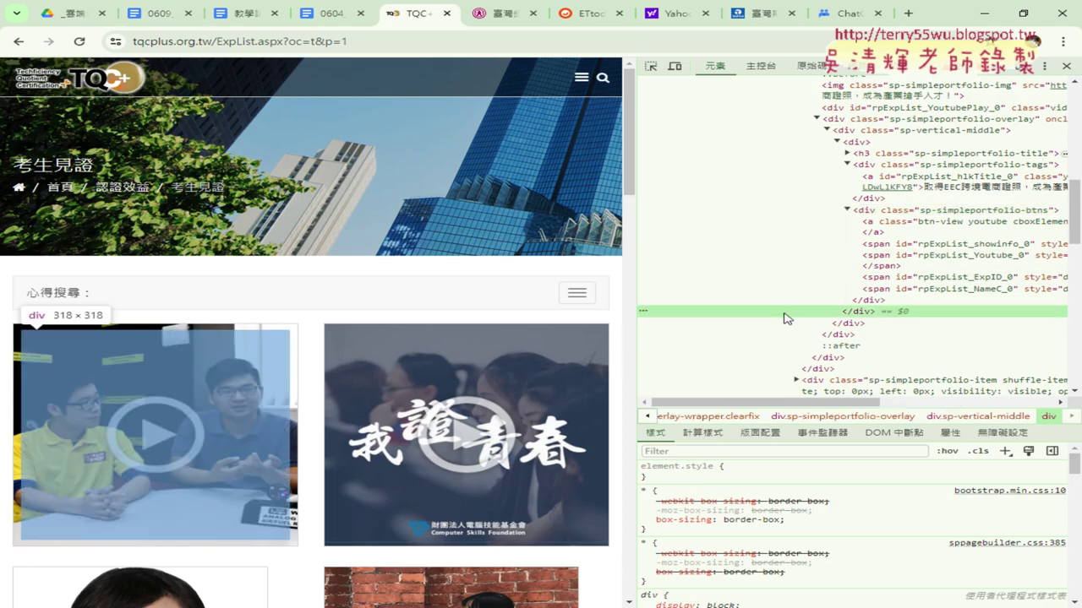
{"action": "key", "text": "ctrl+f"}
{"action": "key", "text": "ctrl+v"}
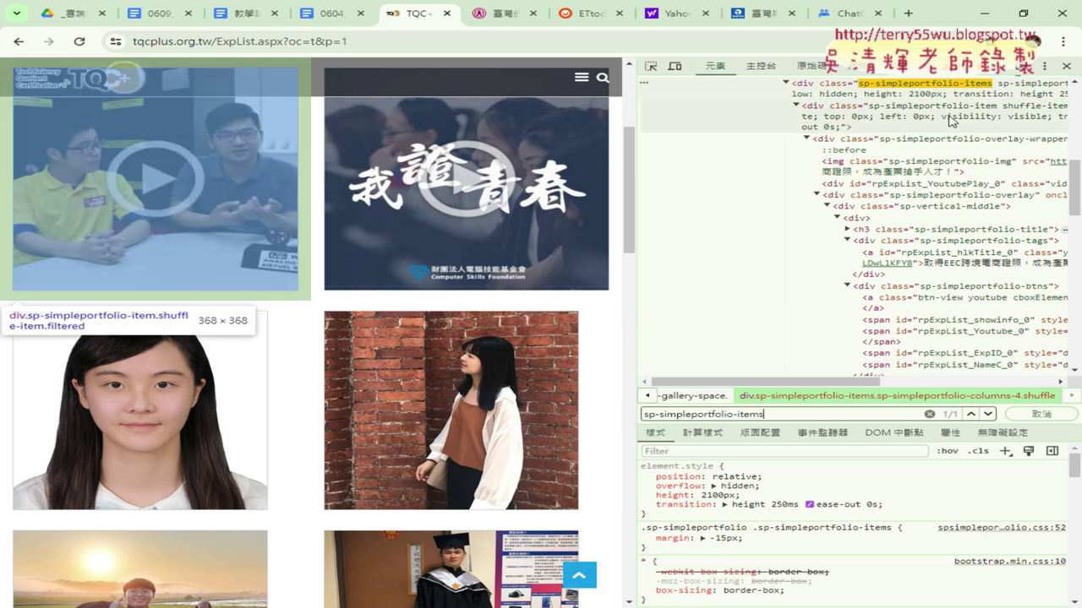
{"action": "scroll", "coordinate": [976, 161], "scroll_direction": "up", "scroll_amount": 2}
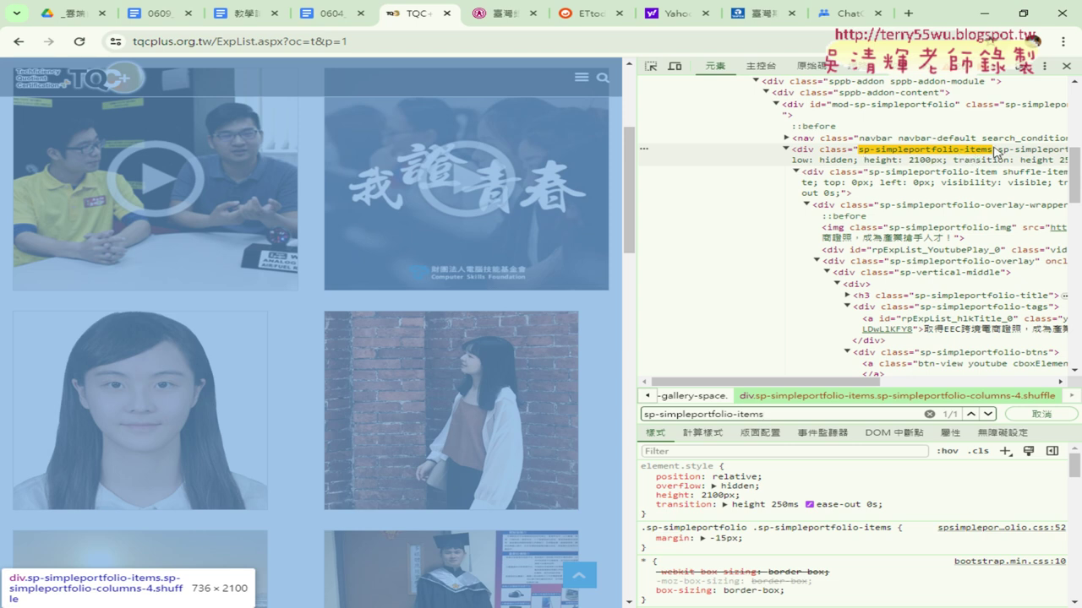
Copy the div's complete class attribute value from DevTools
{"action": "left_click", "coordinate": [982, 155]}
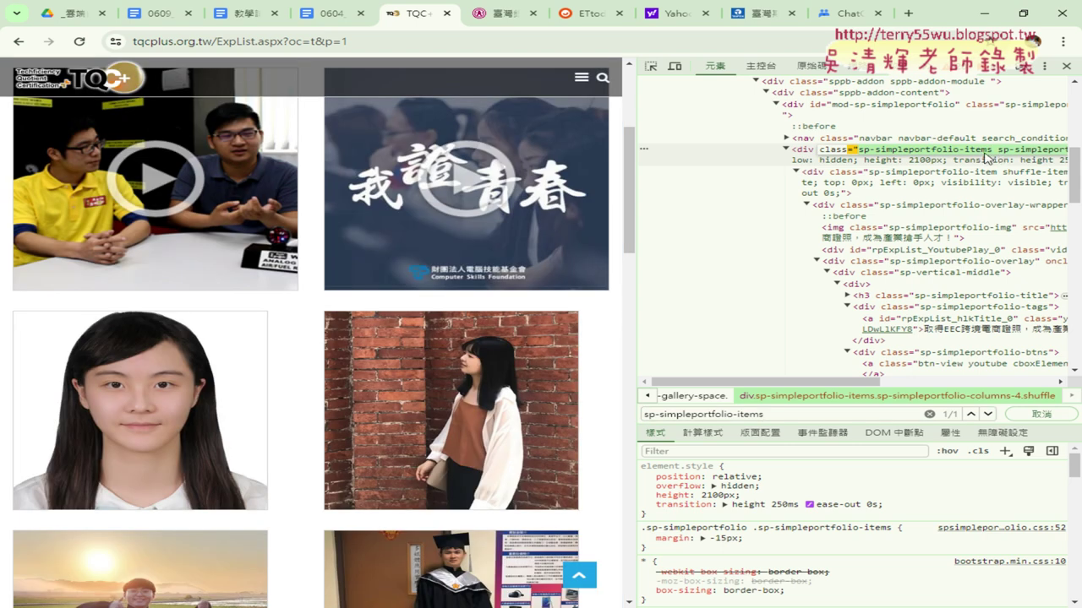
{"action": "mouse_move", "coordinate": [636, 168]}
{"action": "left_mouse_down"}
{"action": "mouse_move", "coordinate": [399, 170]}
{"action": "mouse_move", "coordinate": [521, 169]}
{"action": "left_mouse_up"}
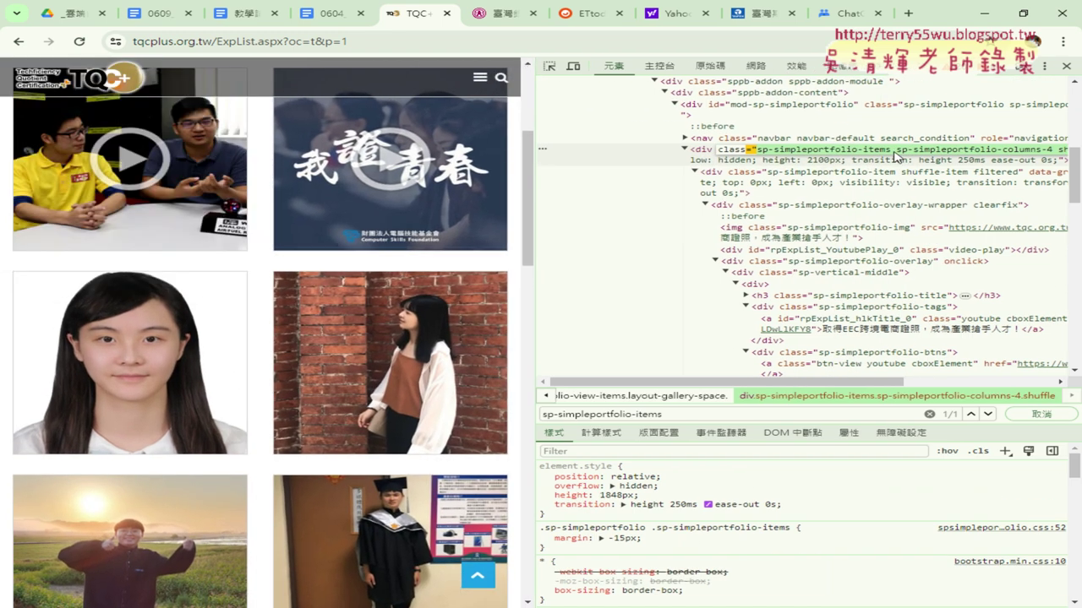
{"action": "double_click", "coordinate": [894, 150]}
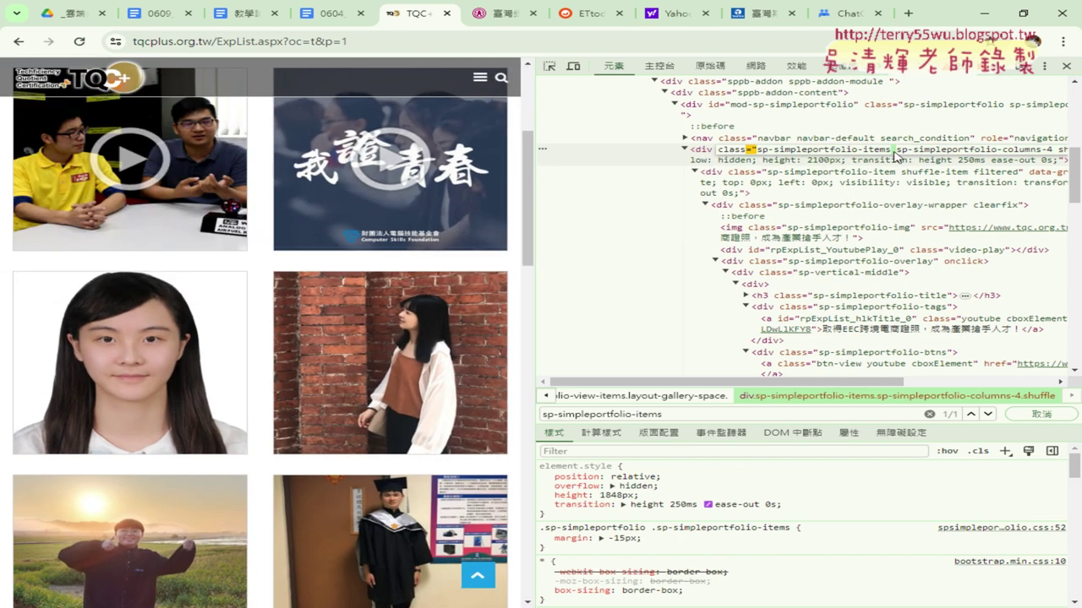
{"action": "left_click", "coordinate": [848, 151]}
{"action": "left_click_drag", "start_coordinate": [757, 151], "coordinate": [1077, 154]}
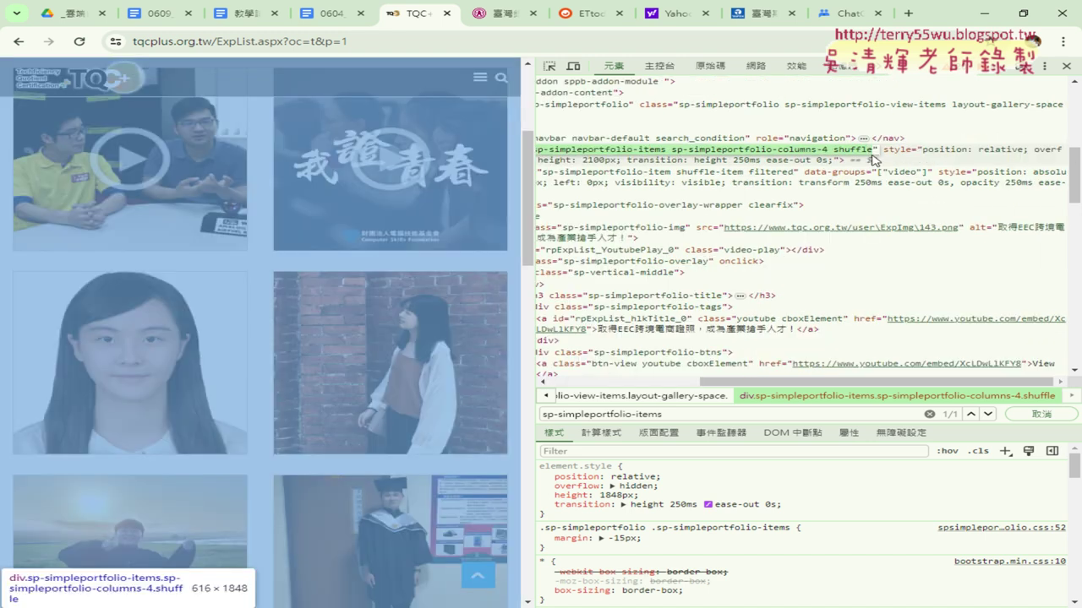
{"action": "right_click", "coordinate": [824, 156]}
{"action": "left_click", "coordinate": [601, 213]}
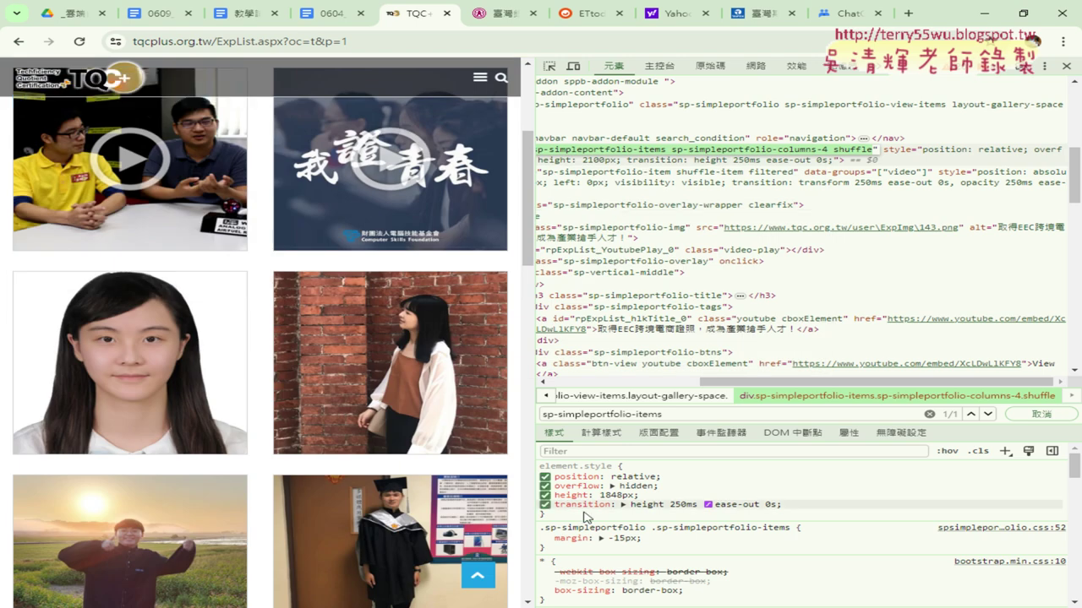
{"action": "key", "text": "alt+Tab"}
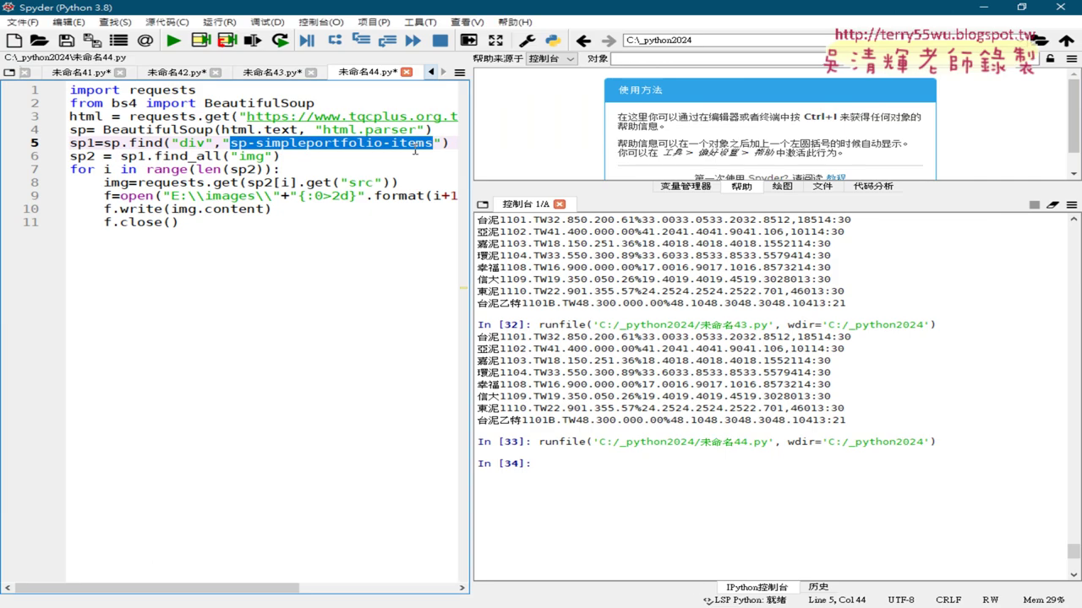
Paste the copied full class value into the find call on line 5
{"action": "right_click", "coordinate": [412, 144]}
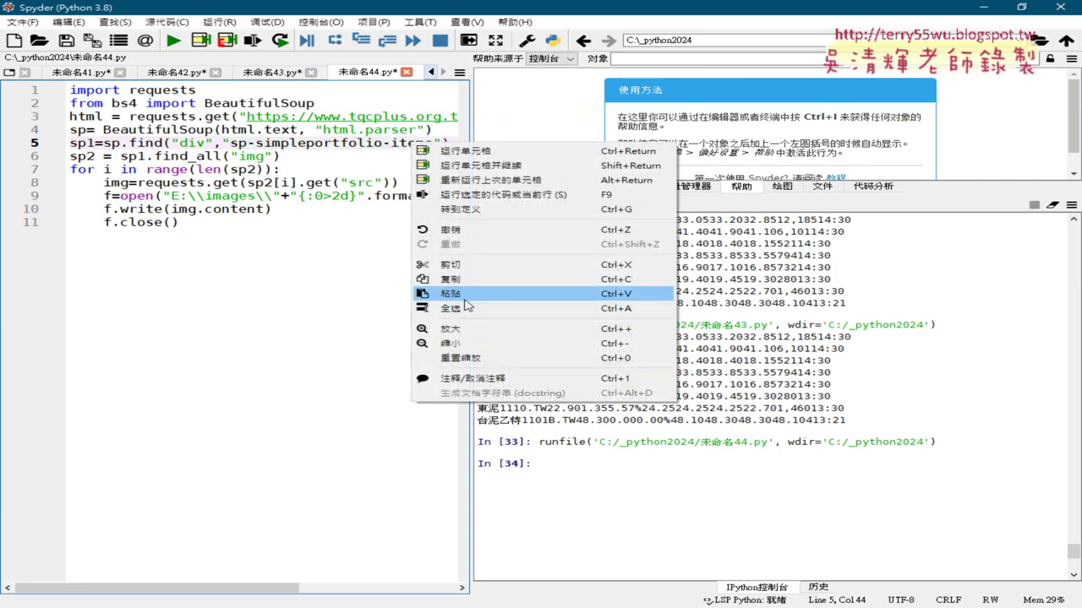
{"action": "left_click", "coordinate": [465, 294]}
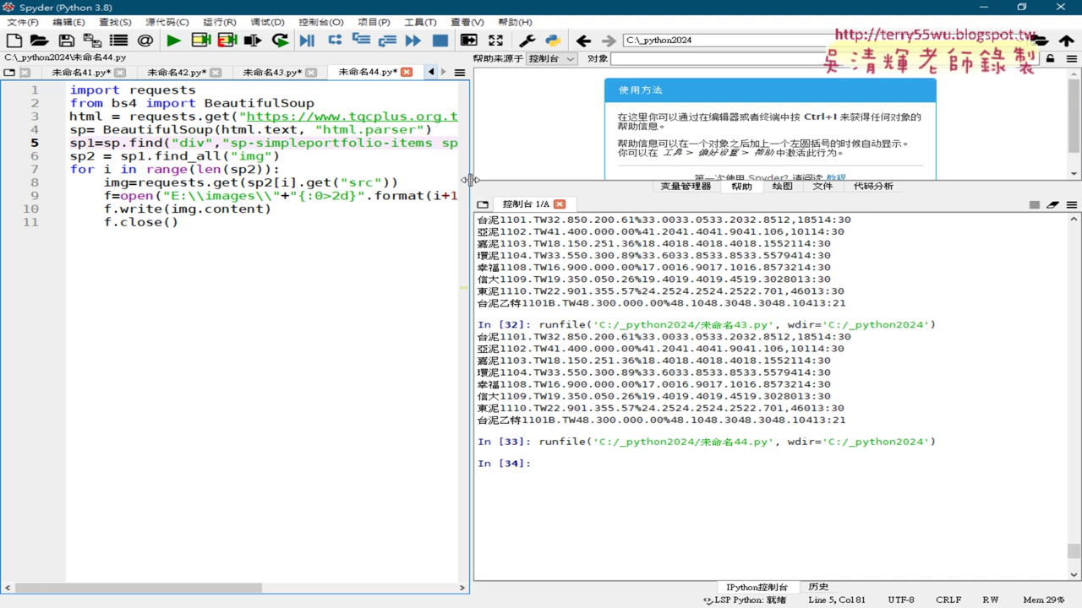
{"action": "left_click_drag", "start_coordinate": [470, 182], "coordinate": [849, 181]}
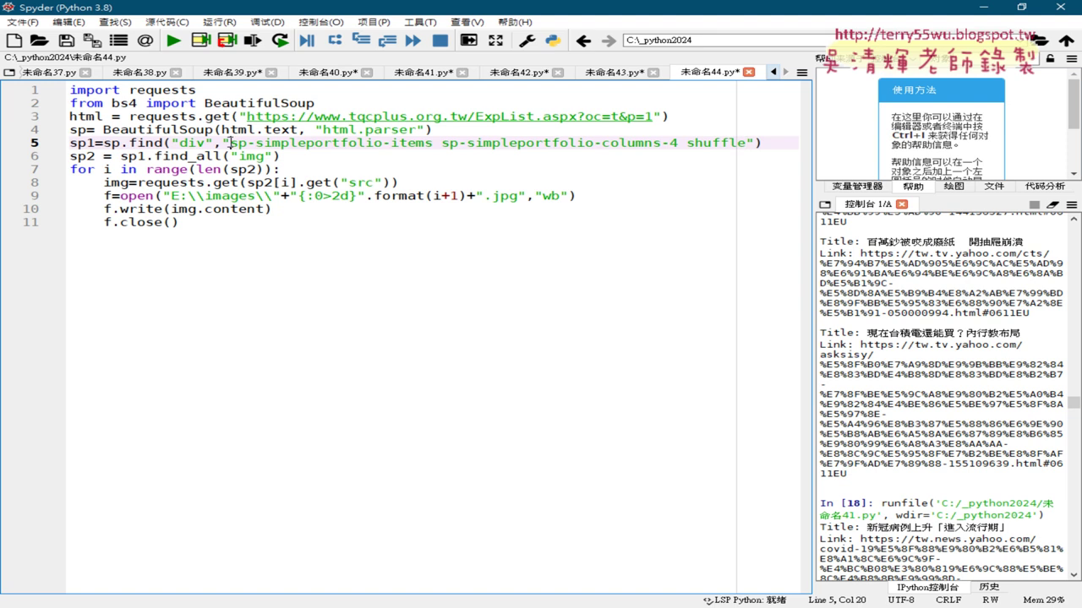
Delete ' sp-simpleportfolio-columns-4 shuffle', leaving only sp-simpleportfolio-items in the class string
{"action": "left_click_drag", "start_coordinate": [230, 143], "coordinate": [434, 143]}
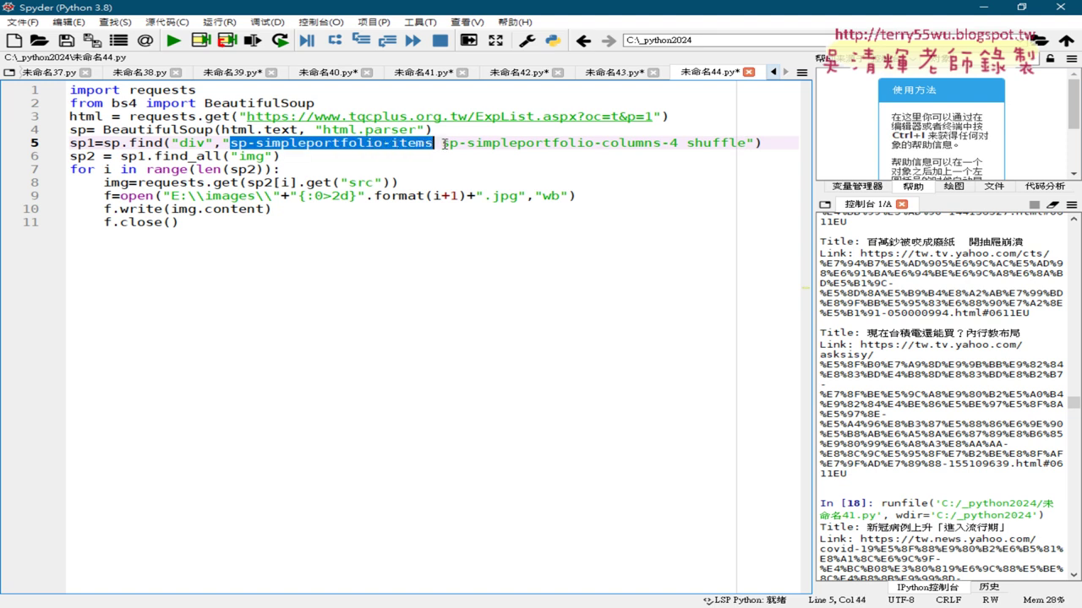
{"action": "left_click_drag", "start_coordinate": [443, 144], "coordinate": [435, 145]}
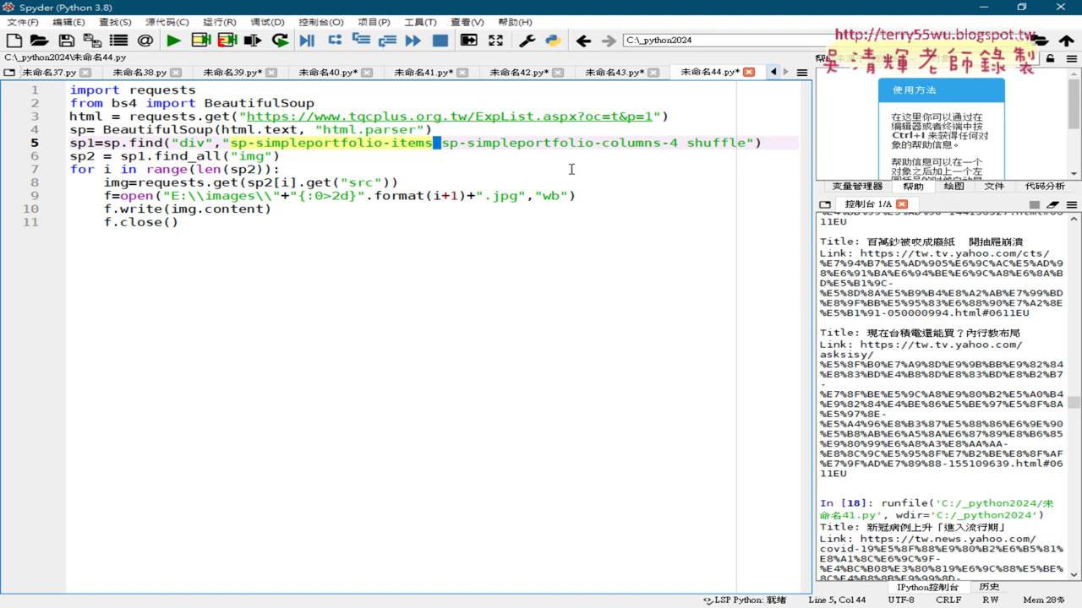
{"action": "left_click", "coordinate": [433, 145]}
{"action": "left_click", "coordinate": [233, 143]}
{"action": "left_click_drag", "start_coordinate": [232, 143], "coordinate": [434, 144]}
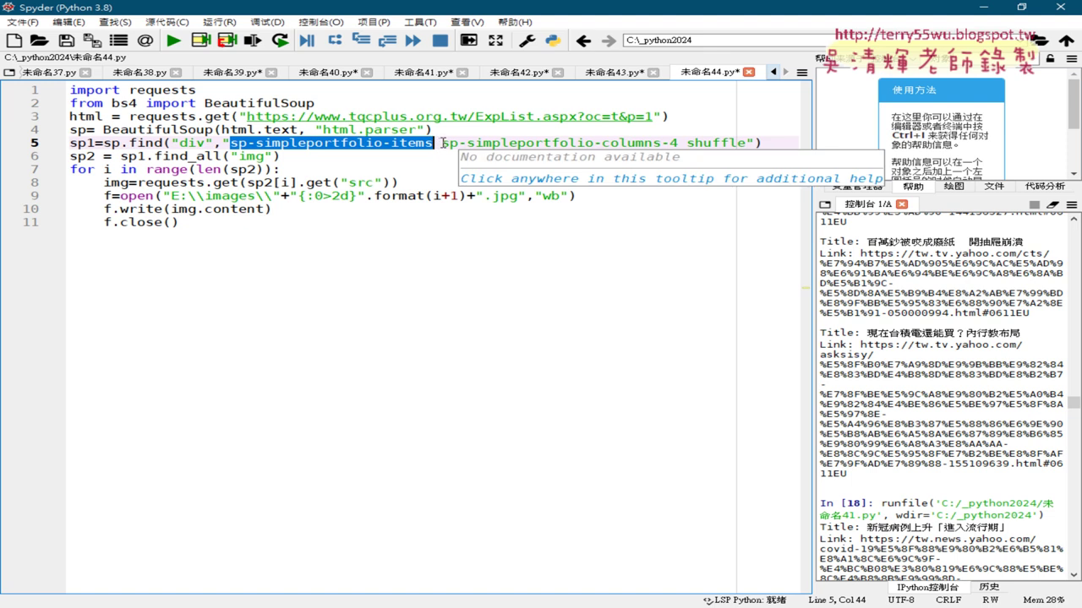
{"action": "left_click_drag", "start_coordinate": [441, 145], "coordinate": [676, 146]}
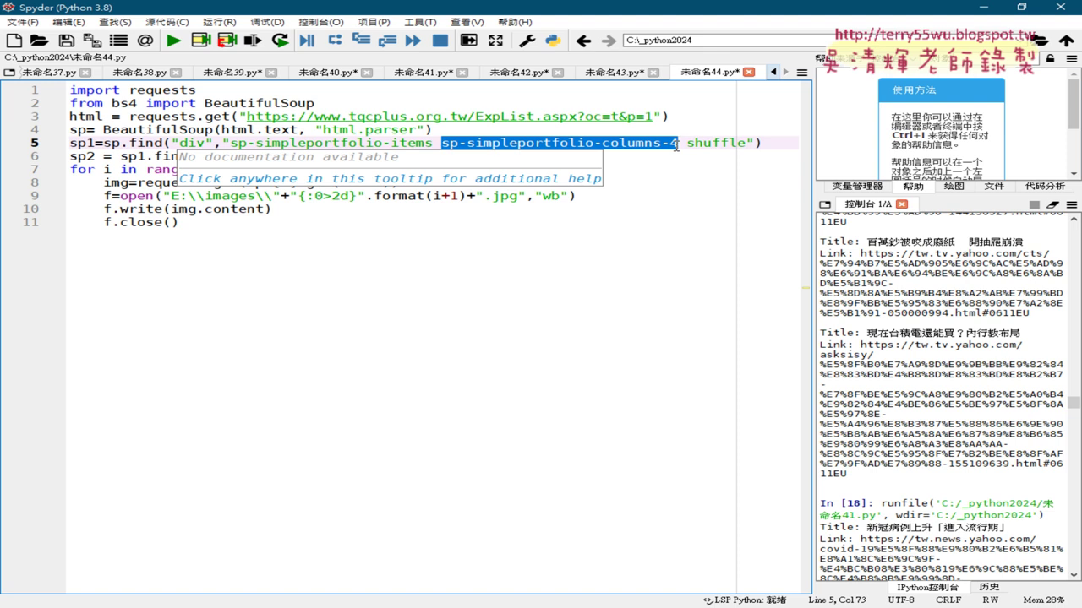
{"action": "left_click", "coordinate": [346, 143]}
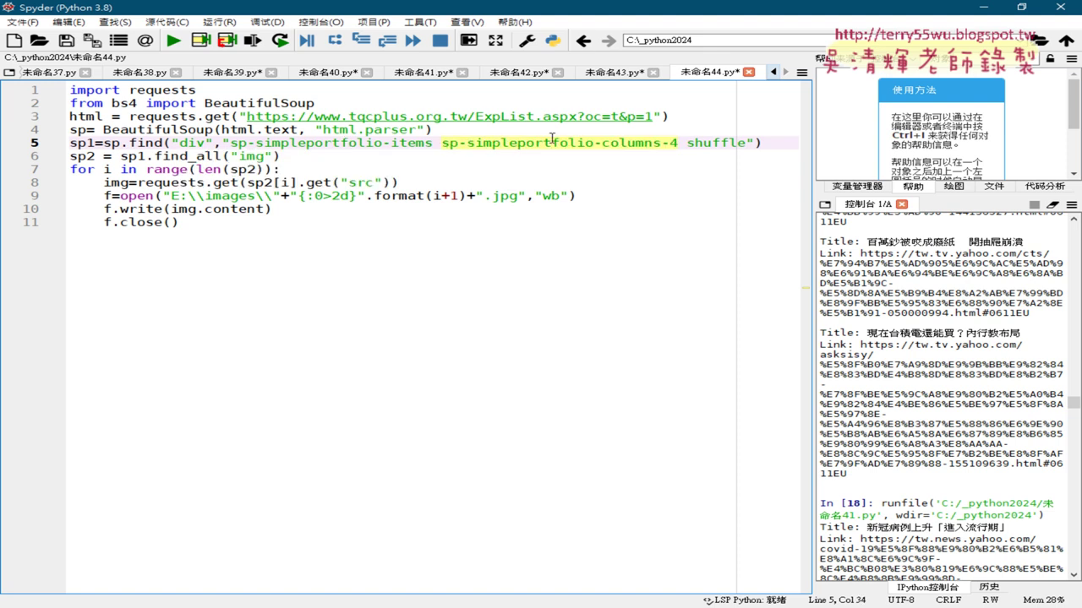
{"action": "left_click", "coordinate": [715, 143]}
{"action": "left_click_drag", "start_coordinate": [432, 142], "coordinate": [749, 143]}
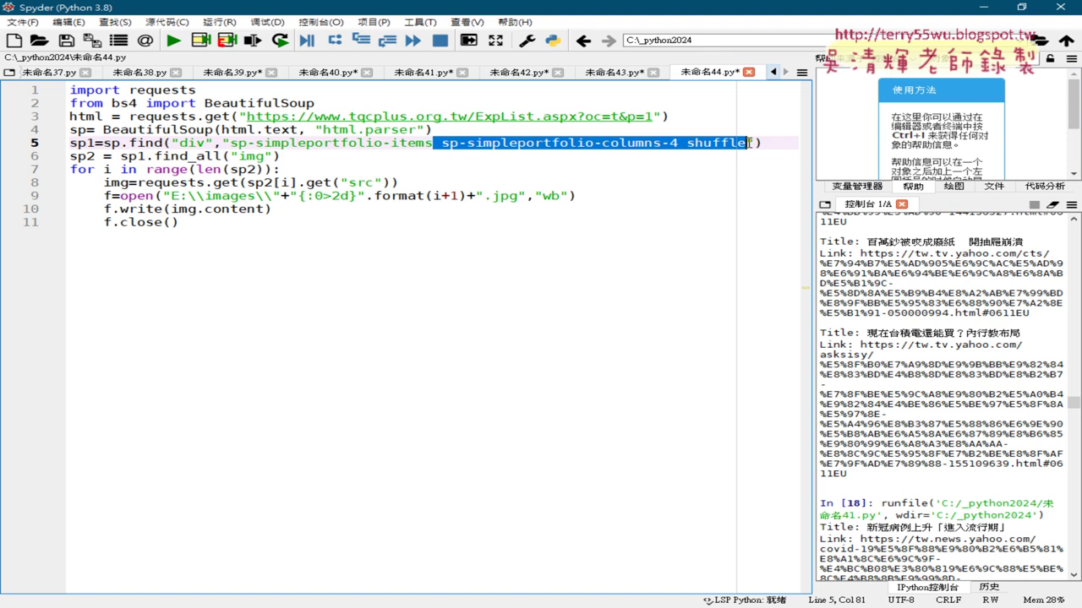
{"action": "key", "text": "Delete"}
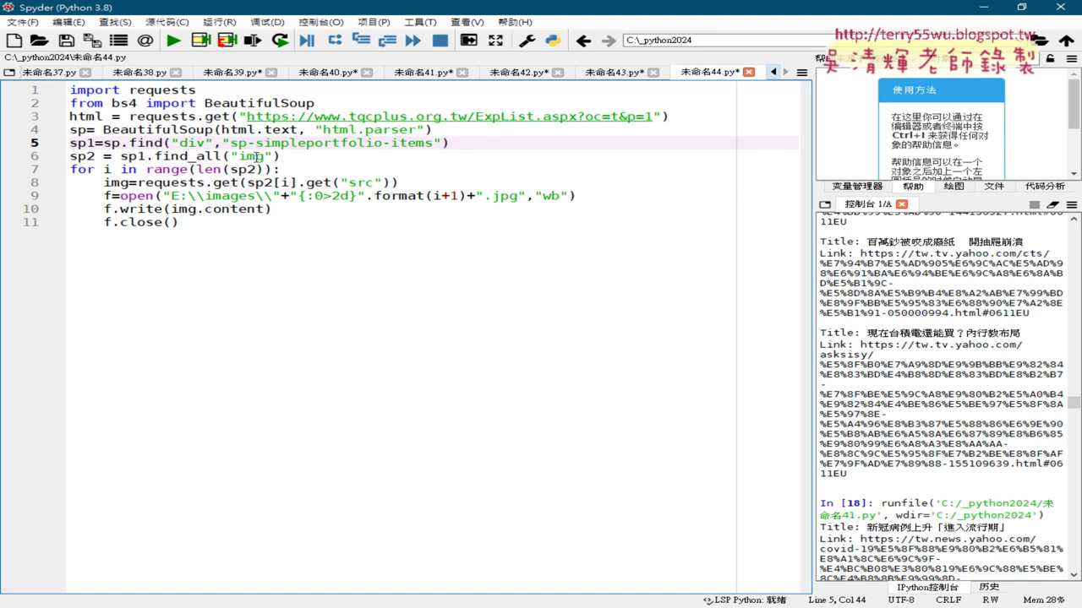
{"action": "left_click", "coordinate": [381, 182]}
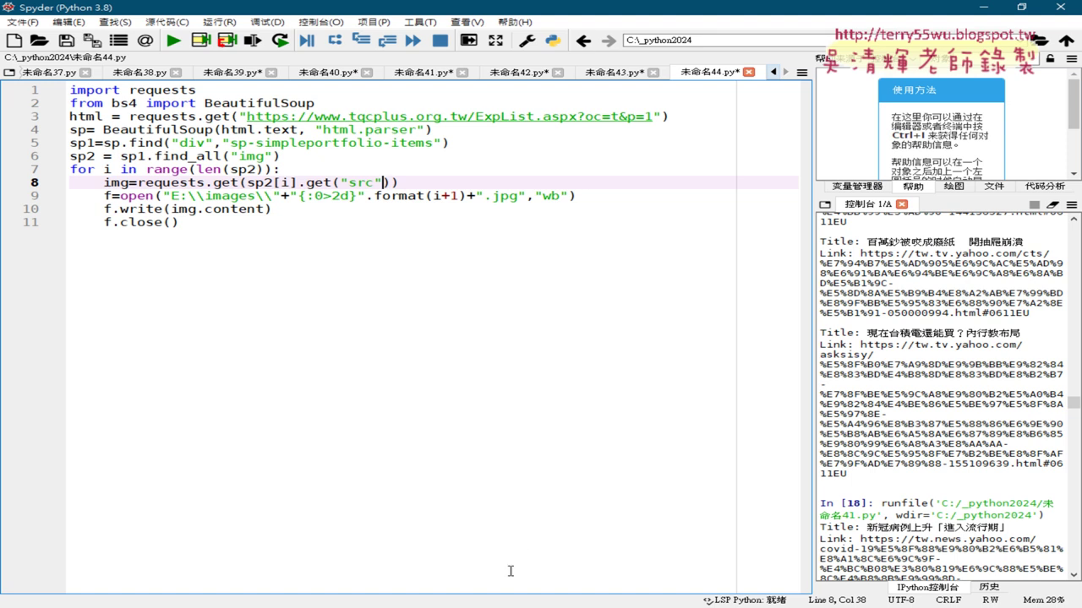
{"action": "key", "text": "alt+Tab"}
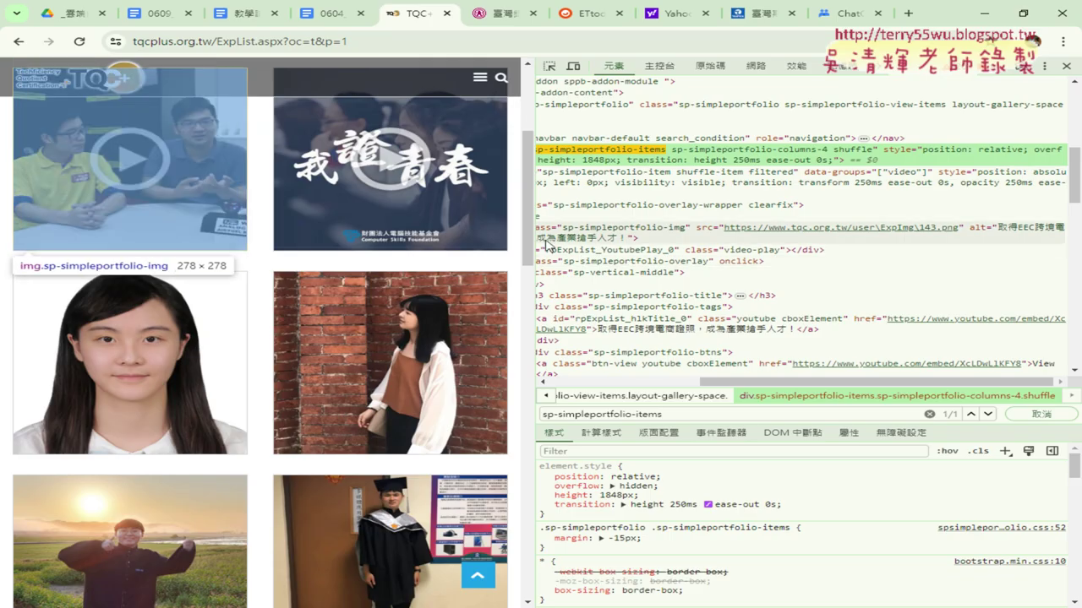
Widen the TQC+ page to show twelve thumbnails and pages 1–6, selecting the p=1 address value
{"action": "left_click_drag", "start_coordinate": [525, 239], "coordinate": [864, 245]}
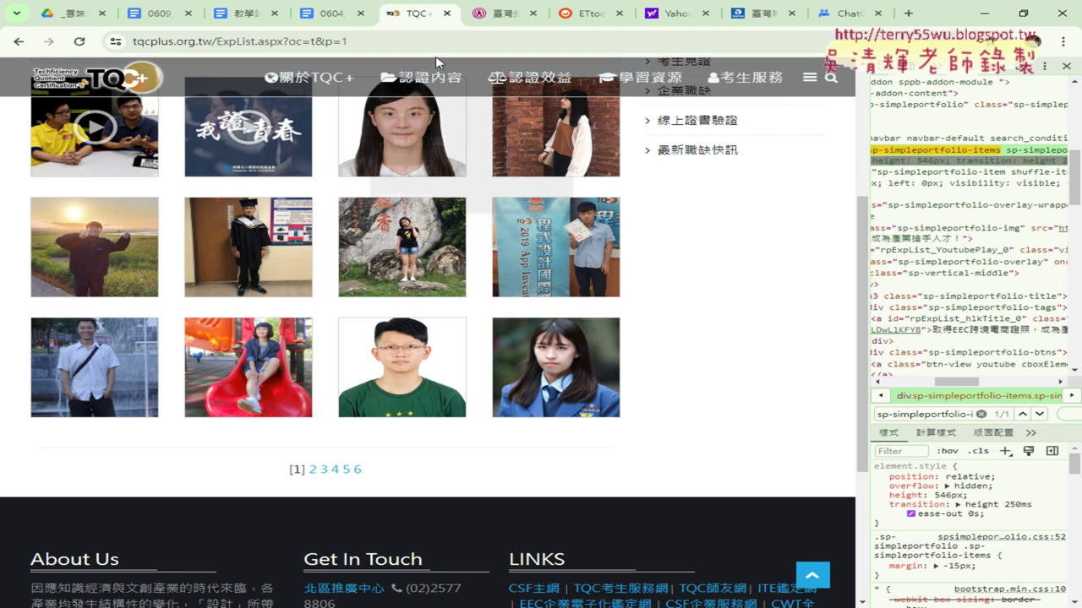
{"action": "left_click", "coordinate": [361, 41]}
{"action": "key", "text": "End"}
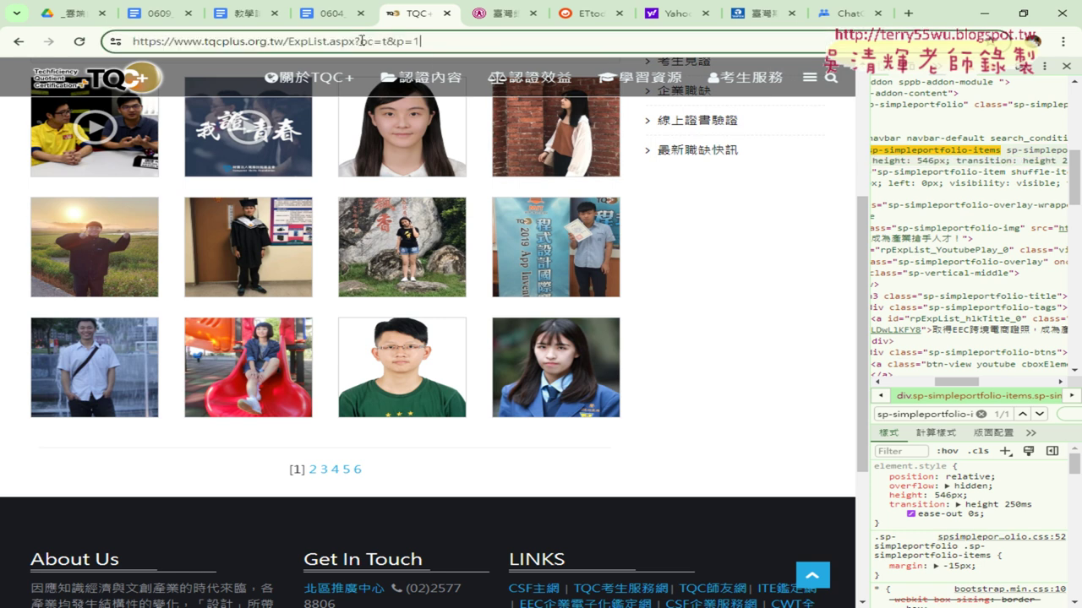
{"action": "key", "text": "shift+Left"}
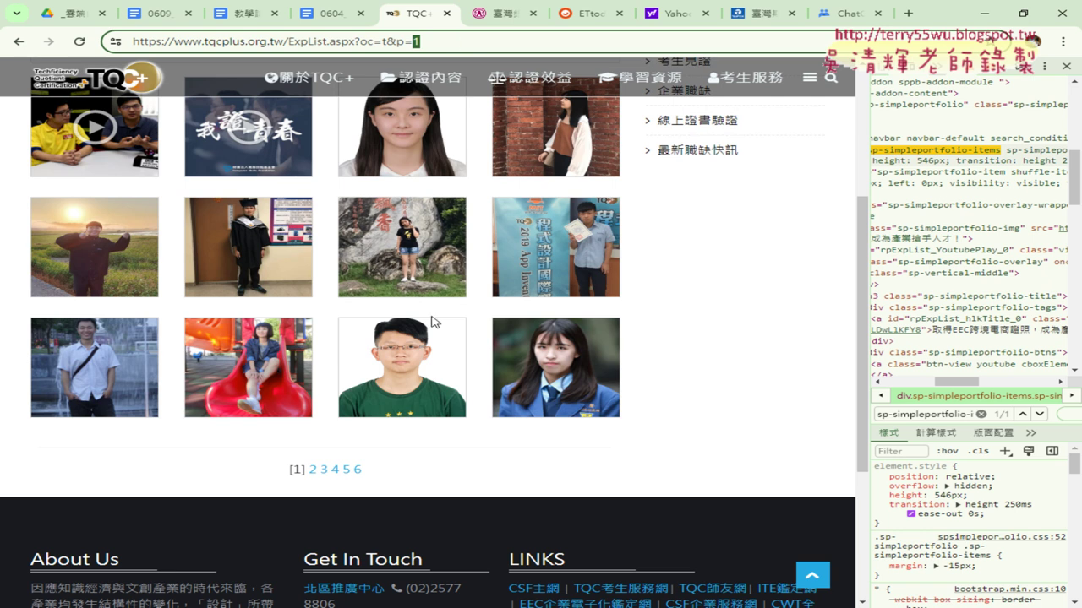
{"action": "mouse_move", "coordinate": [414, 65]}
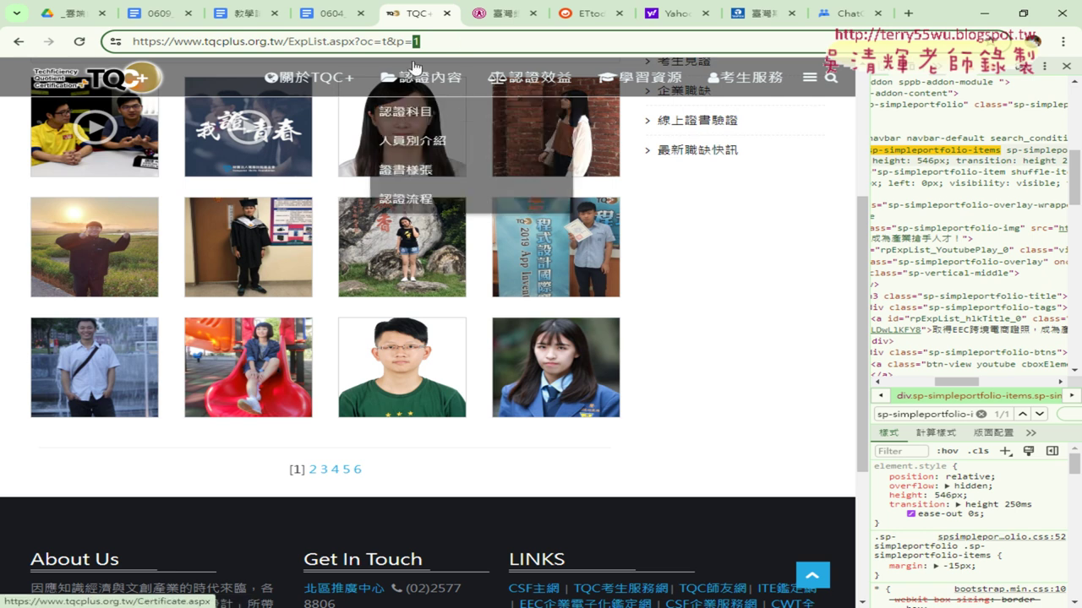
{"action": "left_click", "coordinate": [157, 13]}
Scroll the notes to section 4.下載多個網頁 and select its multi-page download code
{"action": "scroll", "coordinate": [553, 219], "scroll_direction": "down", "scroll_amount": 1}
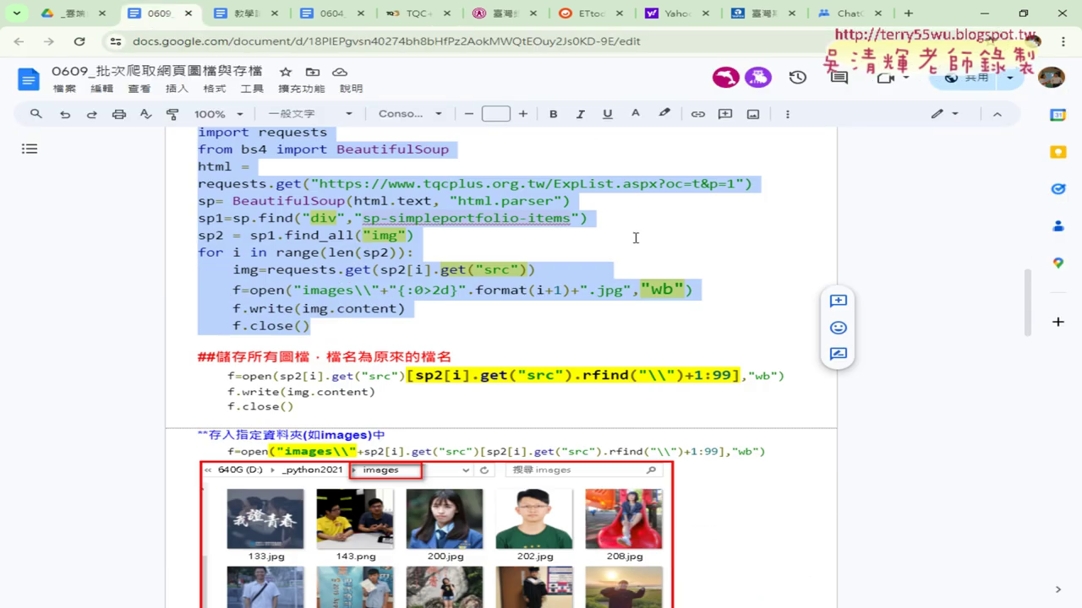
{"action": "scroll", "coordinate": [554, 219], "scroll_direction": "down", "scroll_amount": 2}
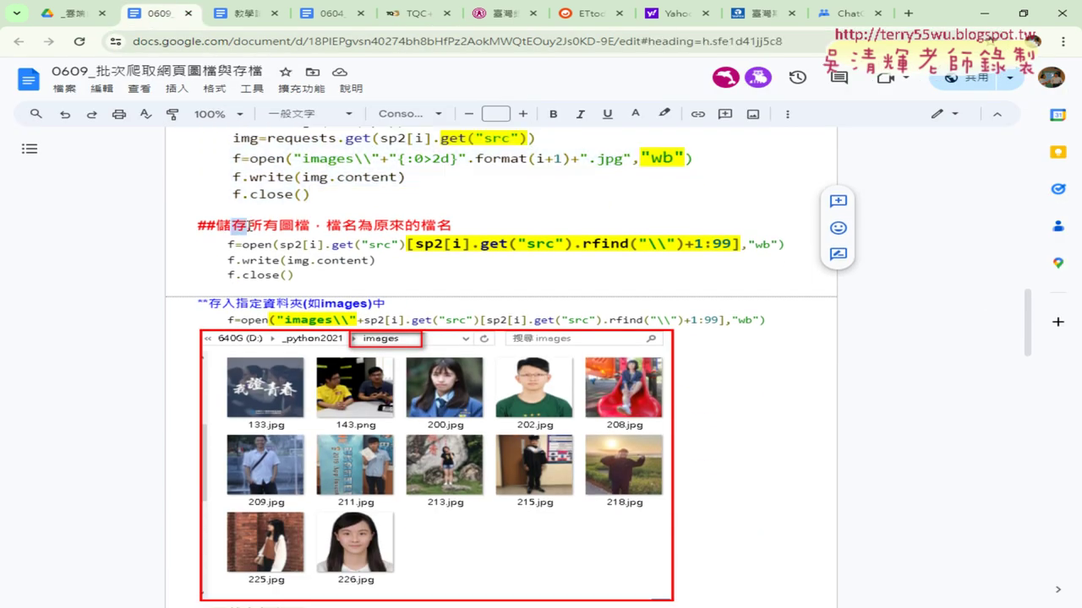
{"action": "left_click_drag", "start_coordinate": [233, 226], "coordinate": [461, 226]}
{"action": "left_click", "coordinate": [611, 223]}
{"action": "scroll", "coordinate": [612, 224], "scroll_direction": "down", "scroll_amount": 2}
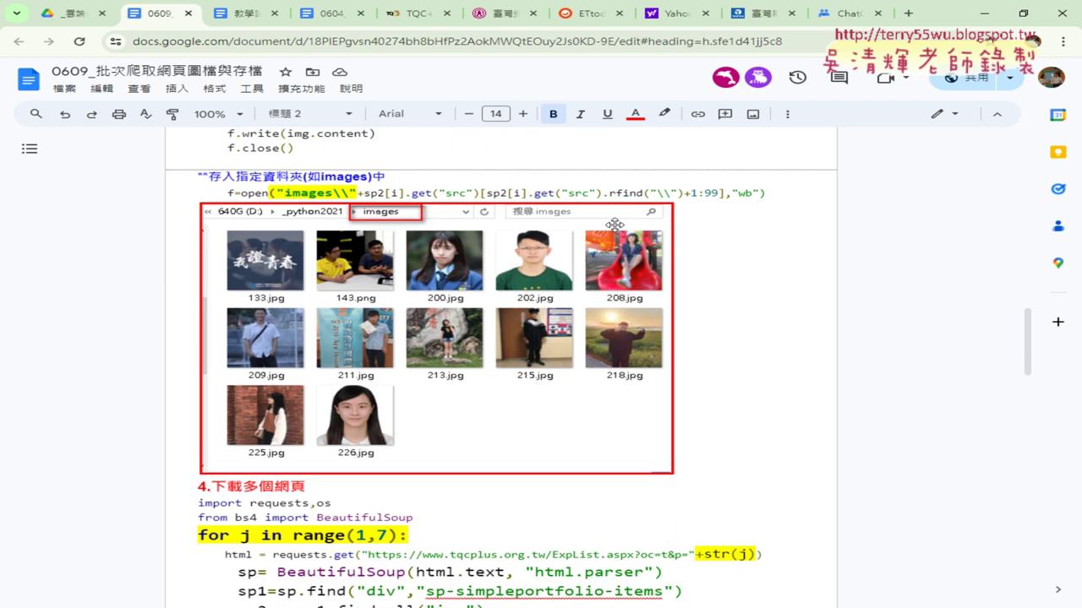
{"action": "scroll", "coordinate": [550, 233], "scroll_direction": "down", "scroll_amount": 3}
{"action": "scroll", "coordinate": [507, 237], "scroll_direction": "down", "scroll_amount": 1}
{"action": "scroll", "coordinate": [467, 241], "scroll_direction": "up", "scroll_amount": 1}
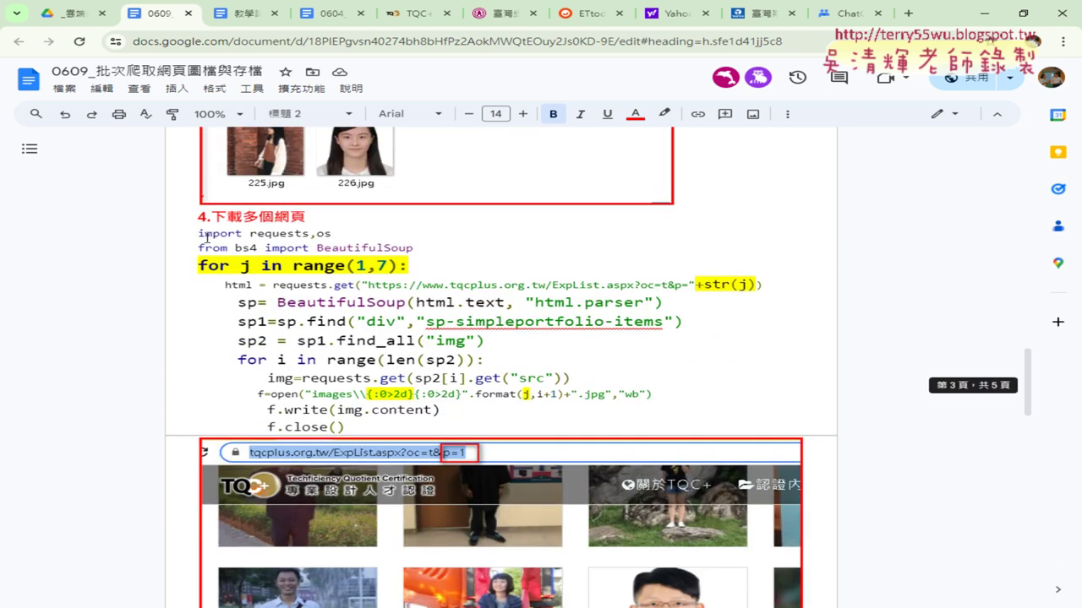
{"action": "mouse_move", "coordinate": [197, 233]}
{"action": "left_mouse_down"}
{"action": "mouse_move", "coordinate": [390, 266]}
{"action": "mouse_move", "coordinate": [458, 421]}
{"action": "left_mouse_up"}
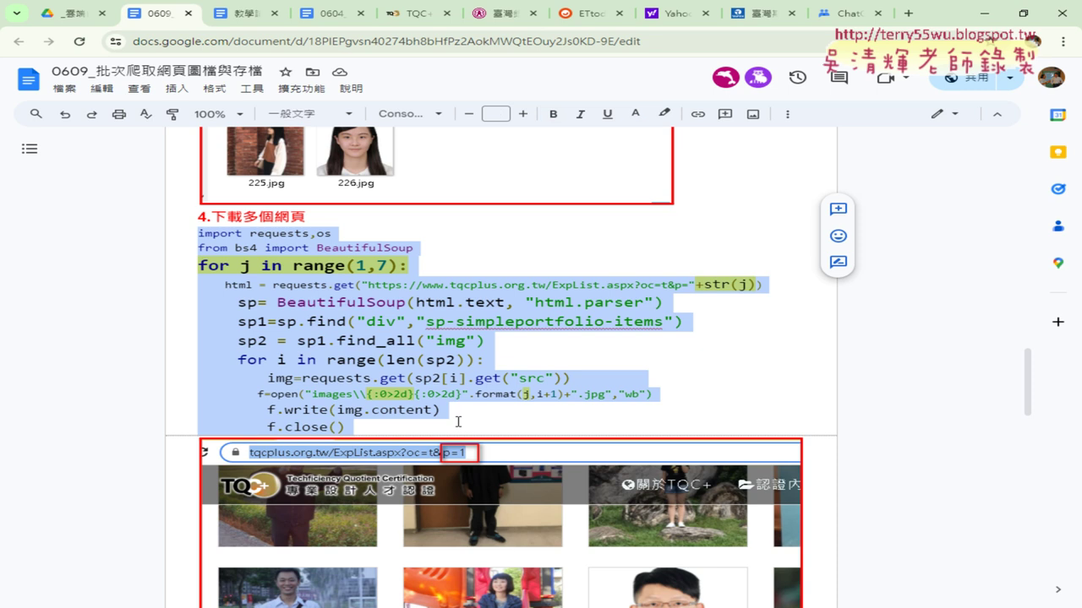
{"action": "left_click", "coordinate": [454, 296]}
Highlight the for j in range(1,7): line, the {:0>2d} format and +str(j) in turn
{"action": "left_click", "coordinate": [420, 269]}
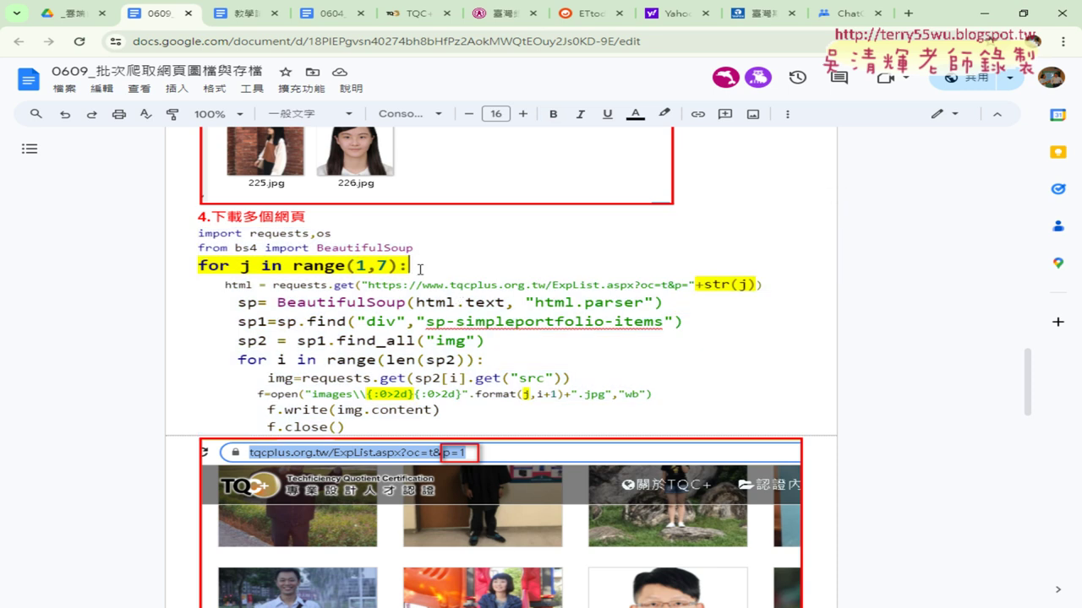
{"action": "left_click_drag", "start_coordinate": [420, 268], "coordinate": [197, 267]}
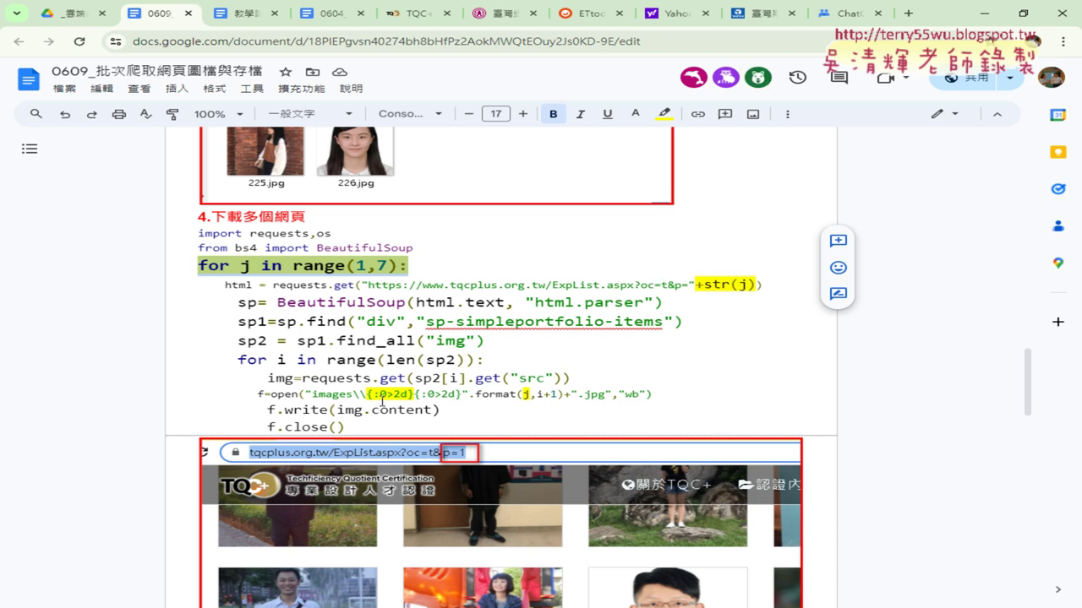
{"action": "left_click", "coordinate": [367, 394]}
{"action": "left_click_drag", "start_coordinate": [367, 395], "coordinate": [414, 395]}
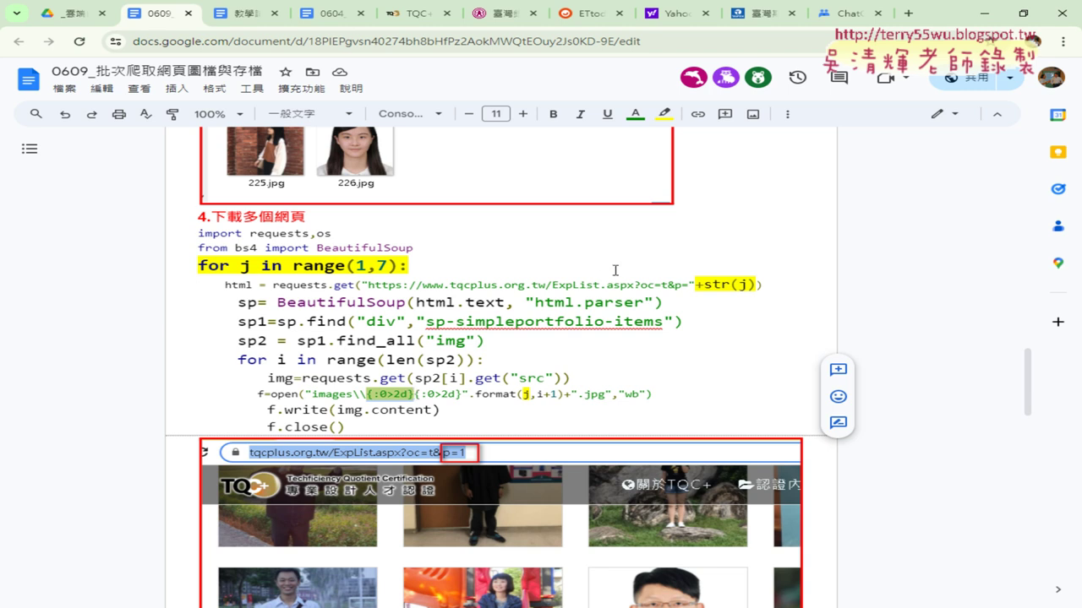
{"action": "left_click_drag", "start_coordinate": [695, 284], "coordinate": [758, 286]}
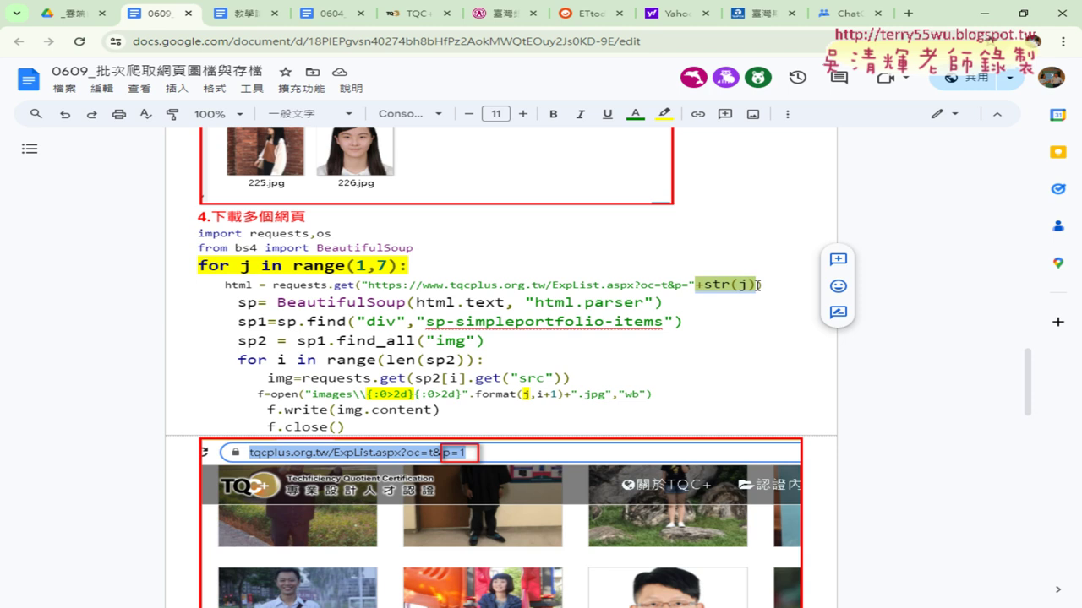